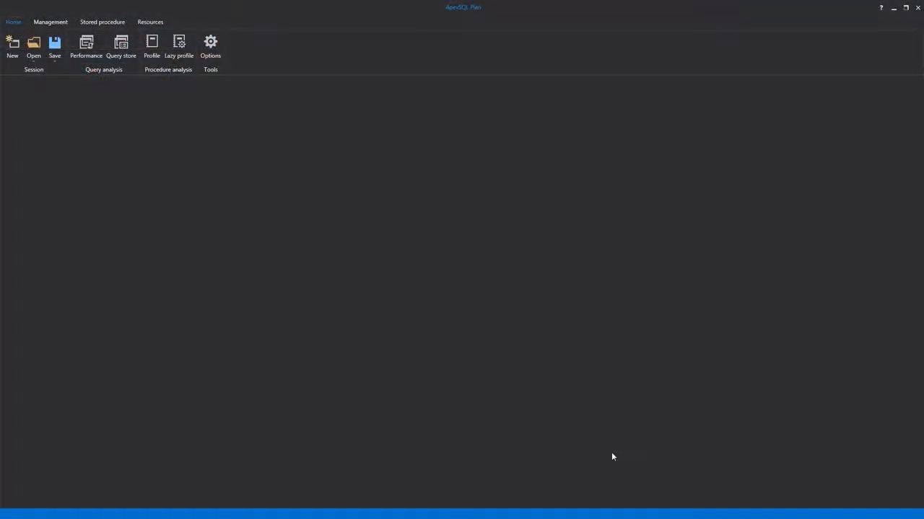
Step: Open the SQL file Event data from the Test queries folder
click(30, 44)
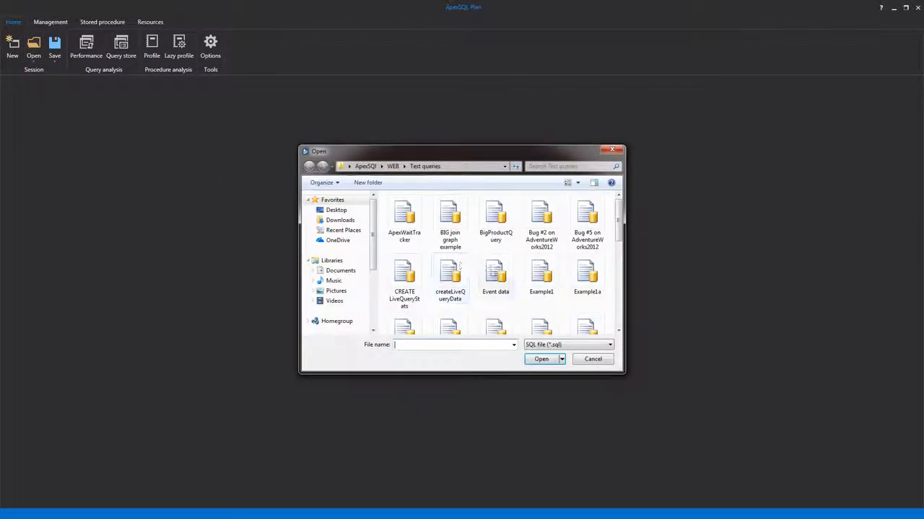
click(495, 275)
click(538, 359)
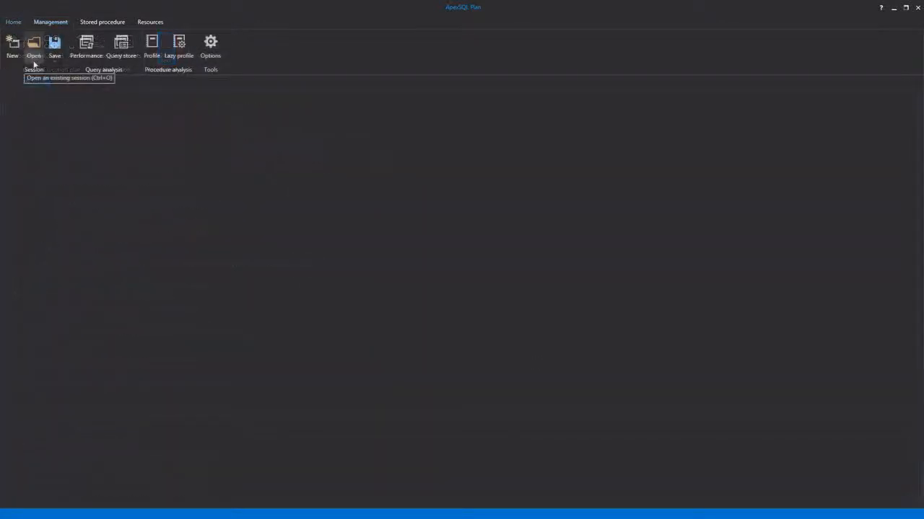
Step: Reopen Event data.sql from the list of recently used files
click(33, 65)
click(44, 77)
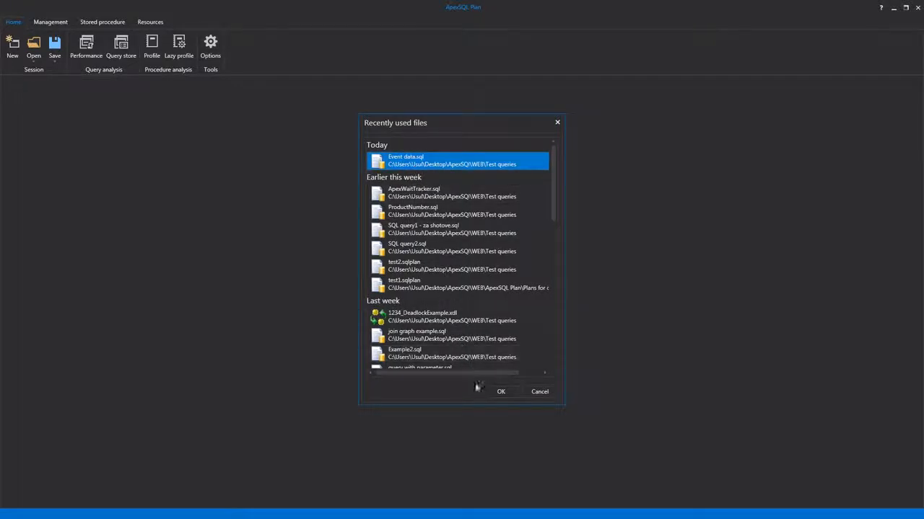
click(498, 394)
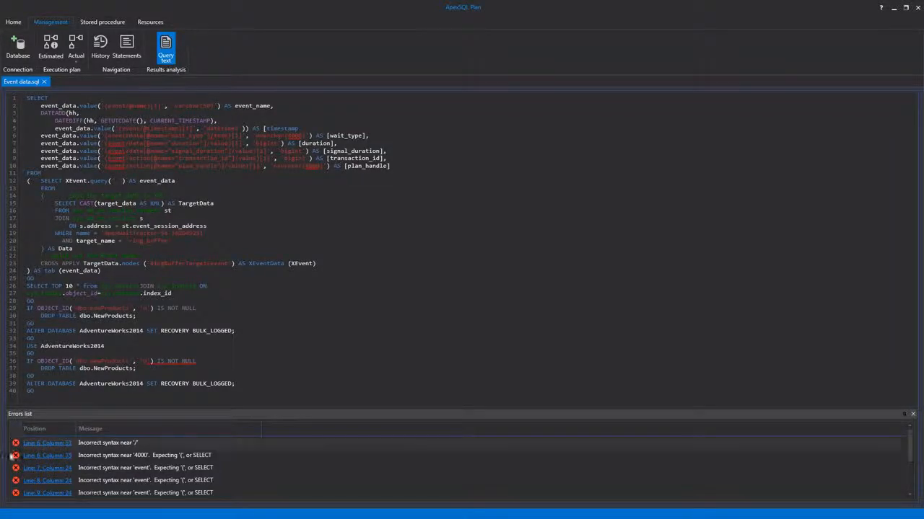
Step: Go to the first reported syntax error and complete the timestamp alias on line 5 with "],"
click(97, 446)
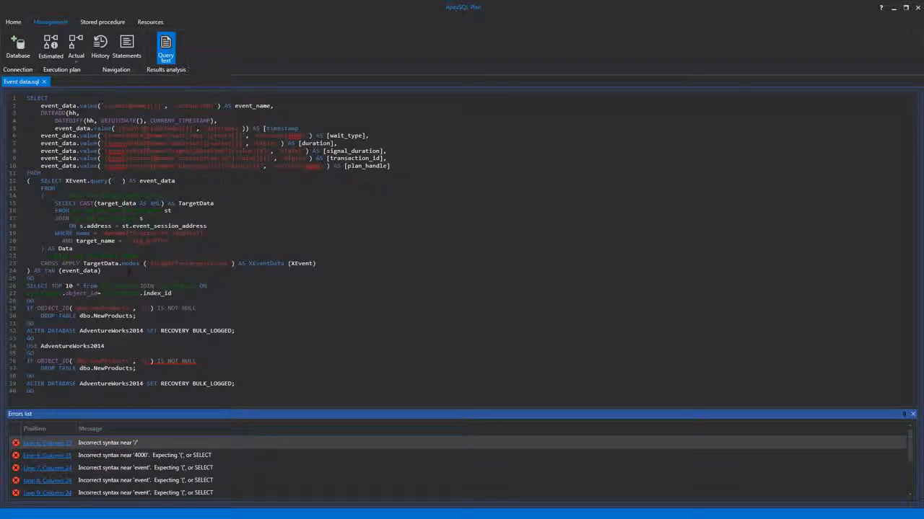
click(41, 446)
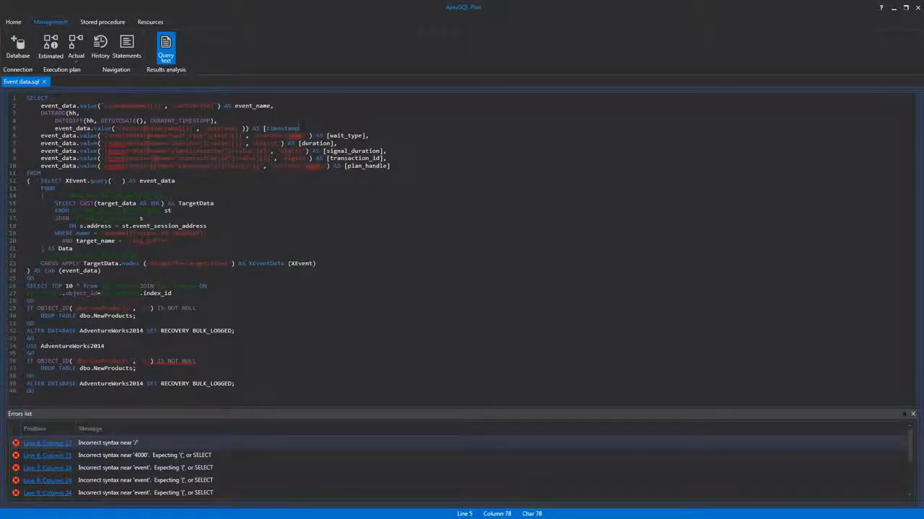
text(],)
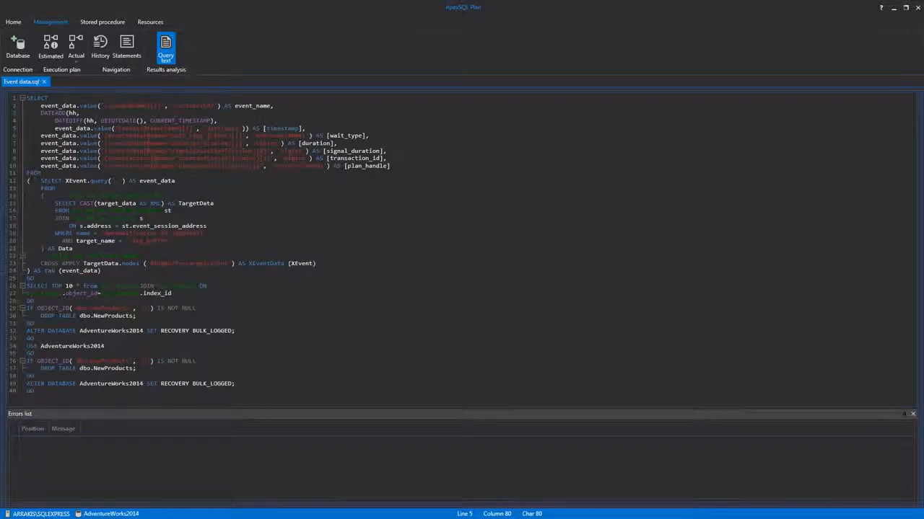
Step: Hide the errors list below the query text and show it again
right_click(408, 290)
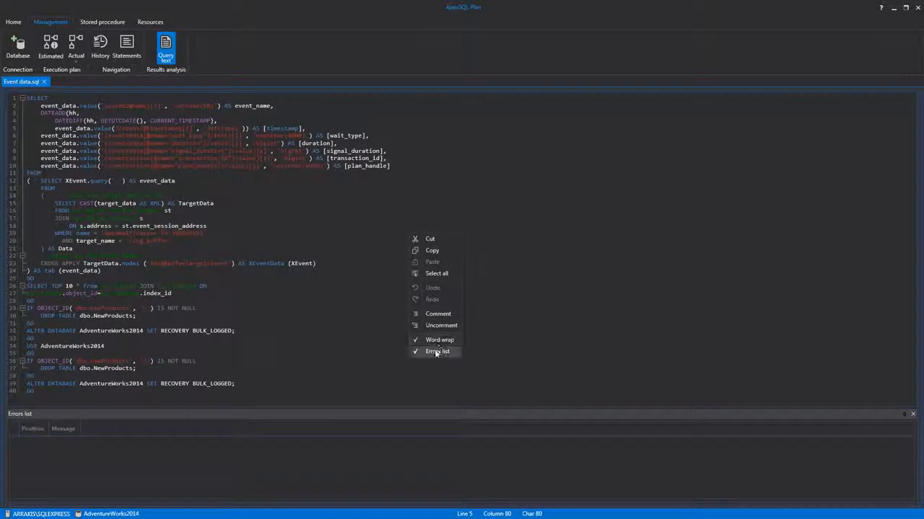
click(441, 353)
right_click(411, 273)
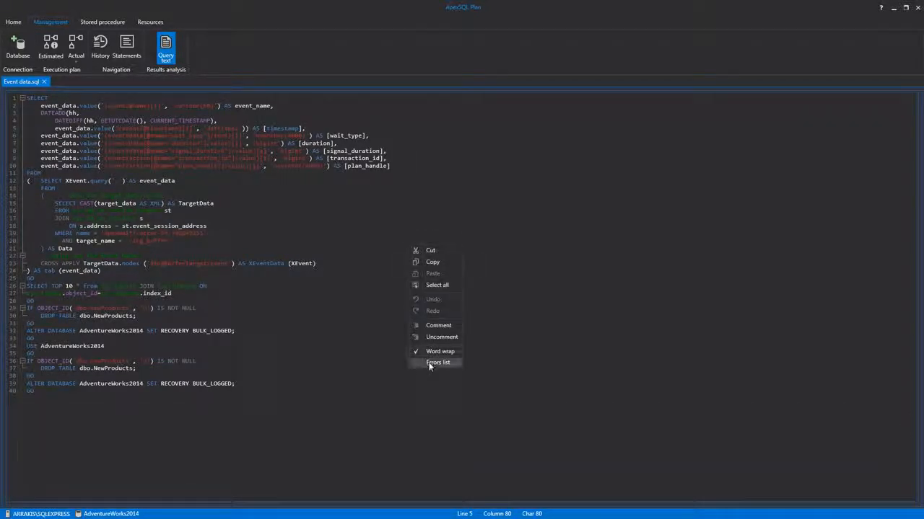
click(425, 358)
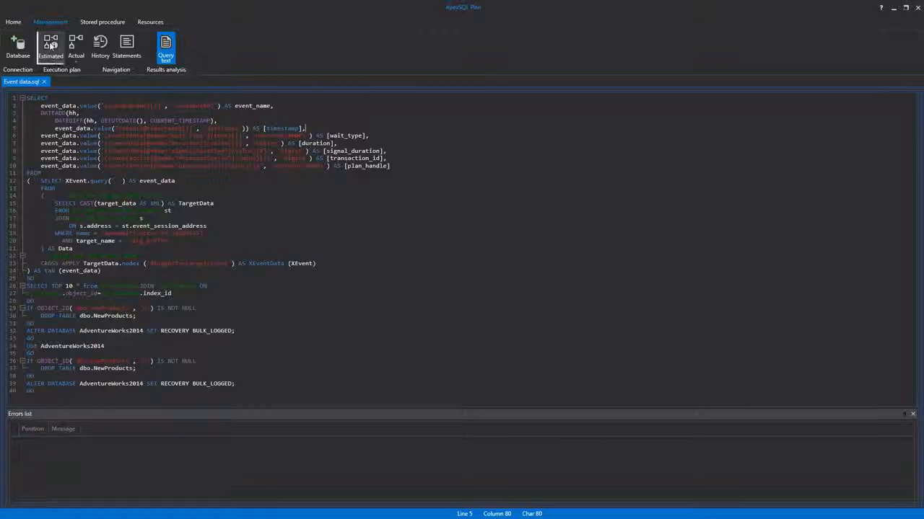
Step: Generate the estimated execution plan for Event data.sql, connecting to the AdventureWorks2014 database
click(51, 45)
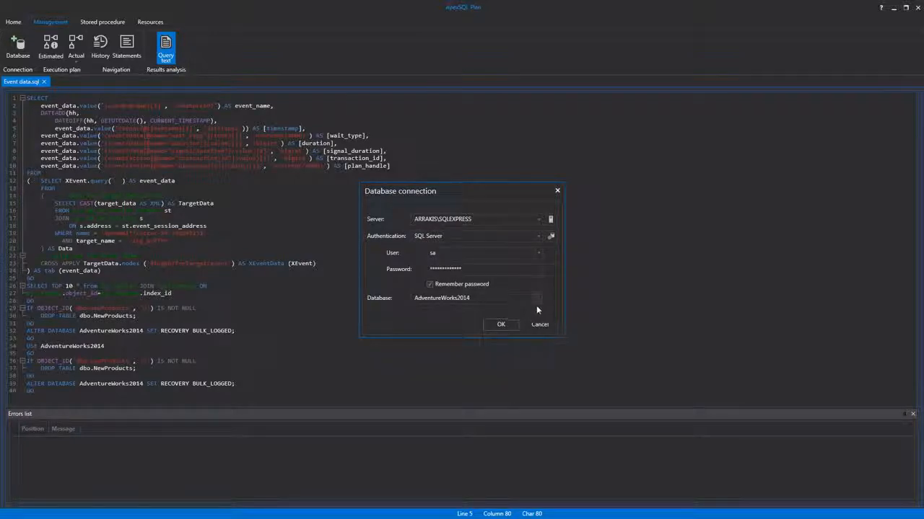
click(540, 220)
click(539, 220)
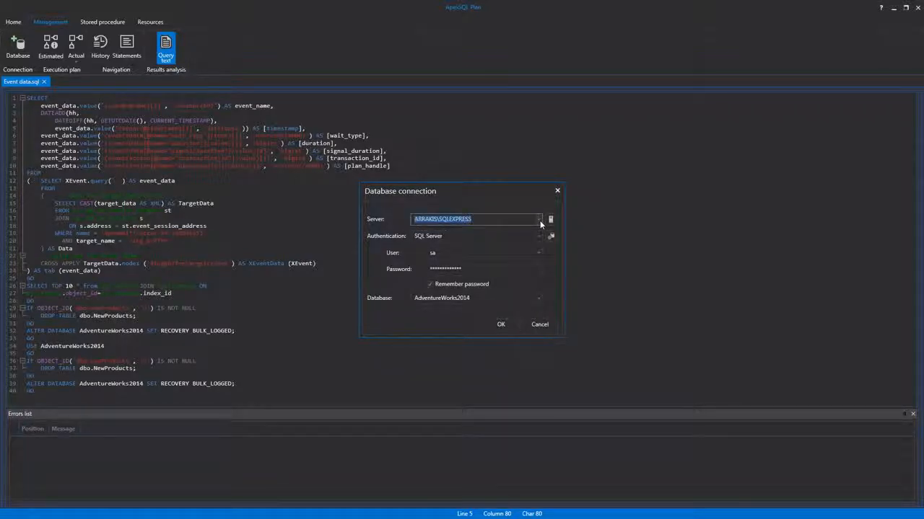
click(536, 298)
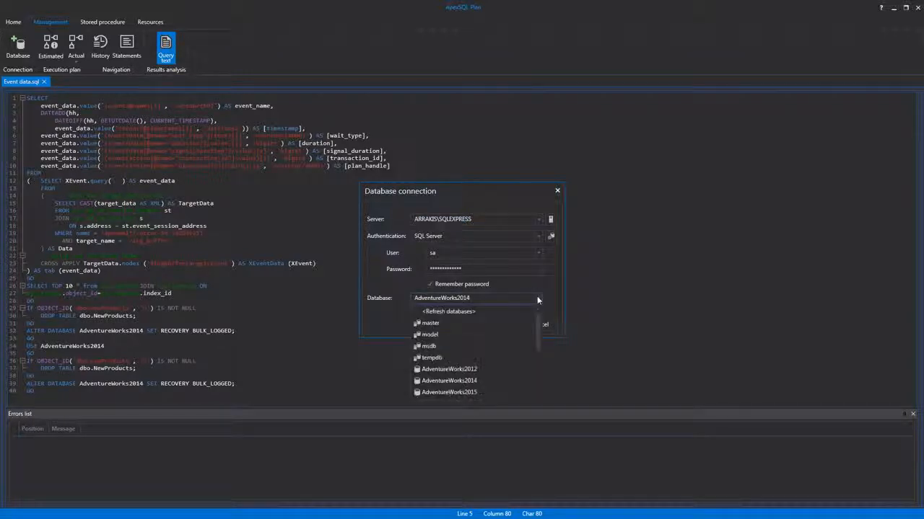
click(501, 382)
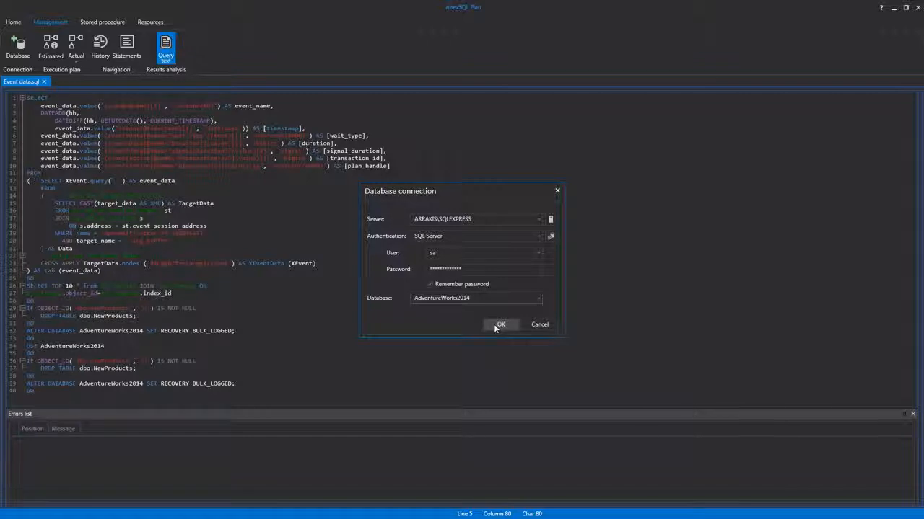
click(496, 325)
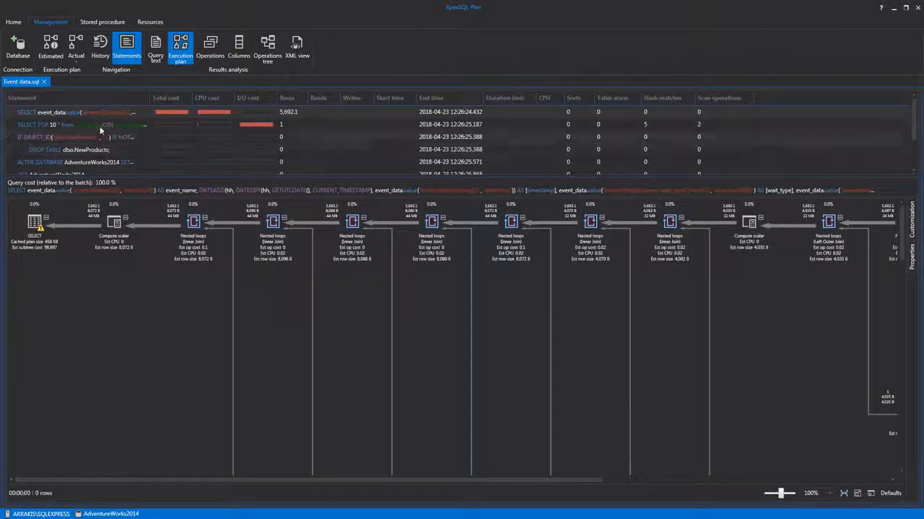
Step: Display the estimated plan of the SELECT TOP 10 statement and expand the details of its Top operator
click(100, 127)
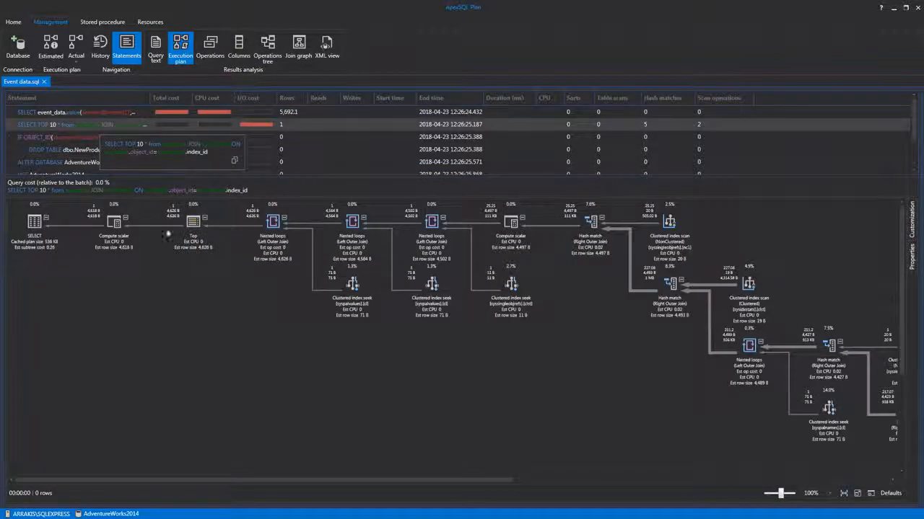
click(193, 227)
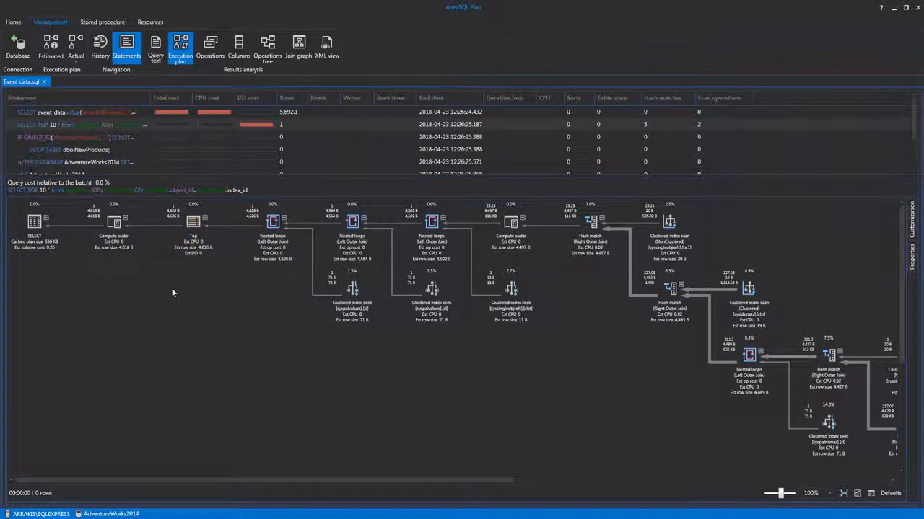
Step: Generate the actual execution plan, then expand the Top operator's details in the SELECT TOP 10 statement
click(77, 45)
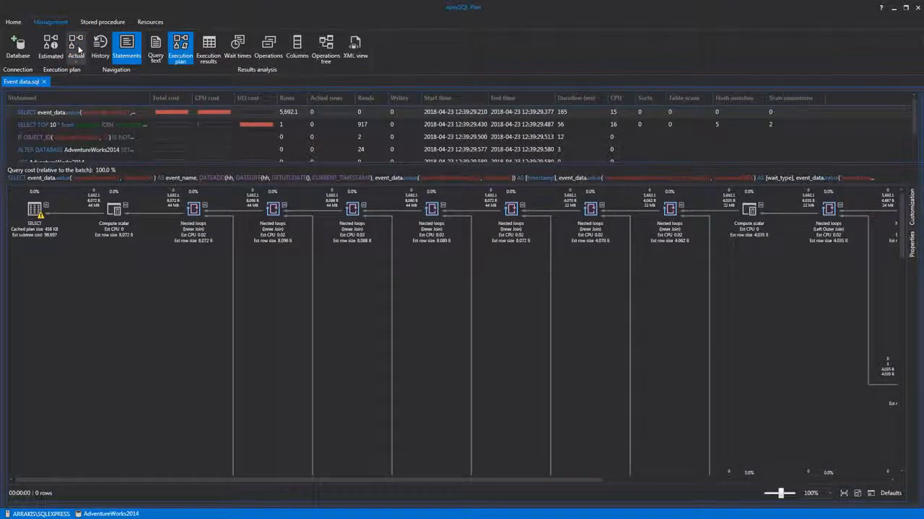
click(78, 125)
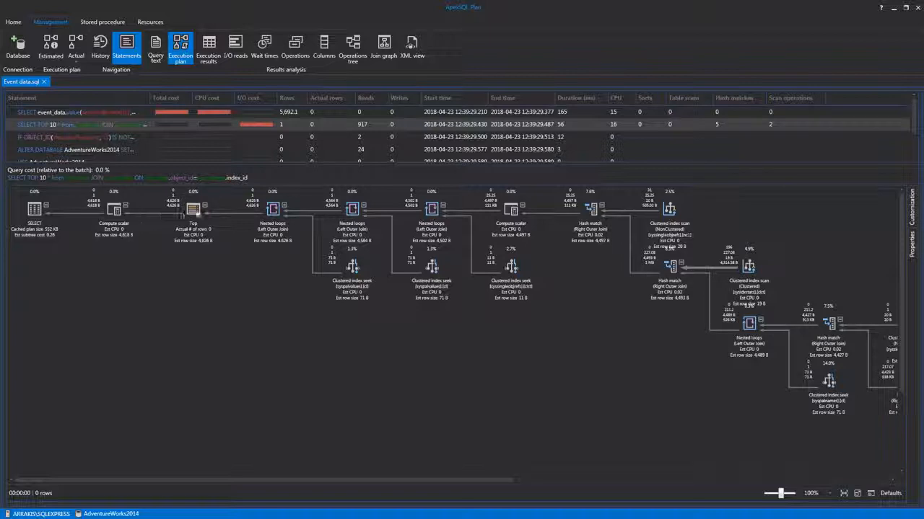
click(195, 212)
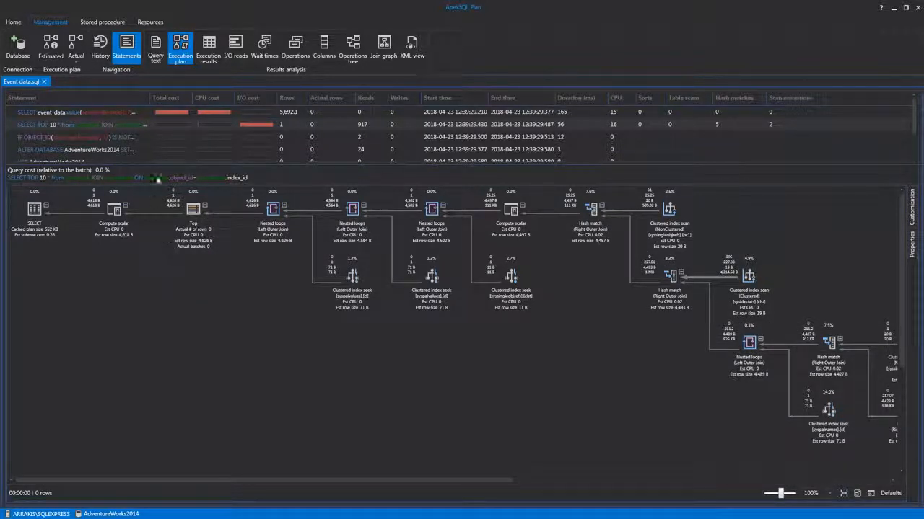
Step: Examine the operator costs and the data flow between operators in the actual plan, enlarging the statement list
mouse_move(225, 211)
mouse_move(388, 214)
mouse_move(704, 279)
drag(206, 165, 205, 186)
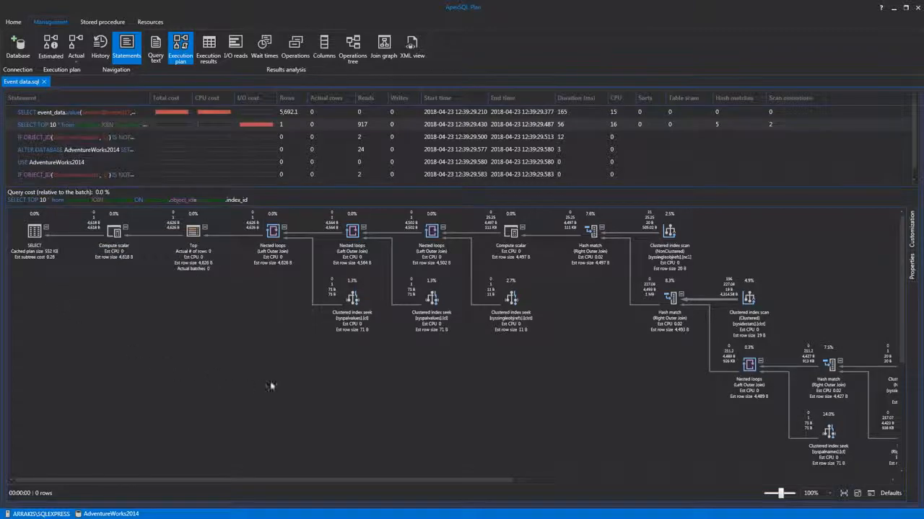
drag(293, 369, 333, 424)
mouse_move(352, 282)
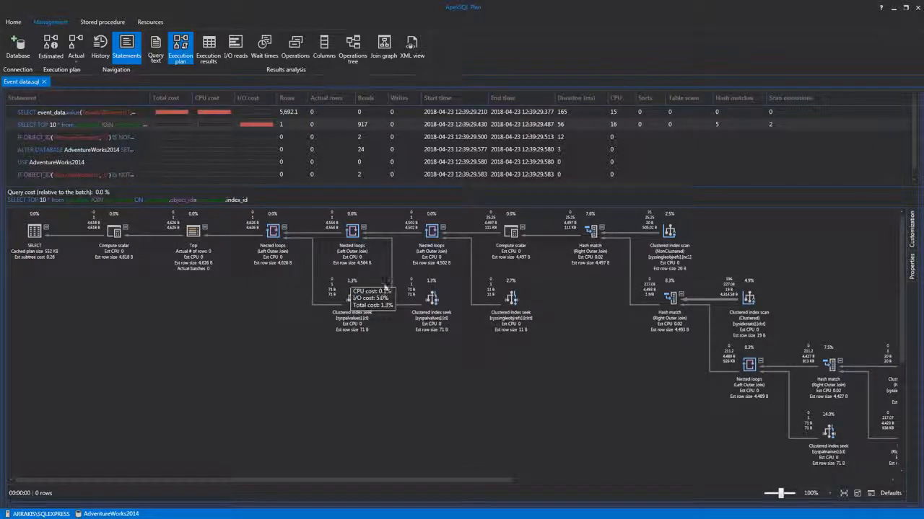
mouse_move(431, 285)
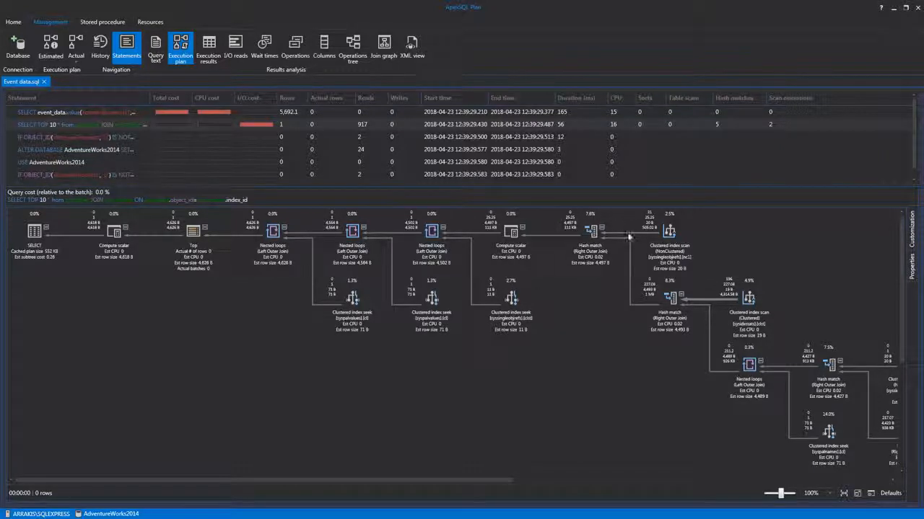
mouse_move(628, 232)
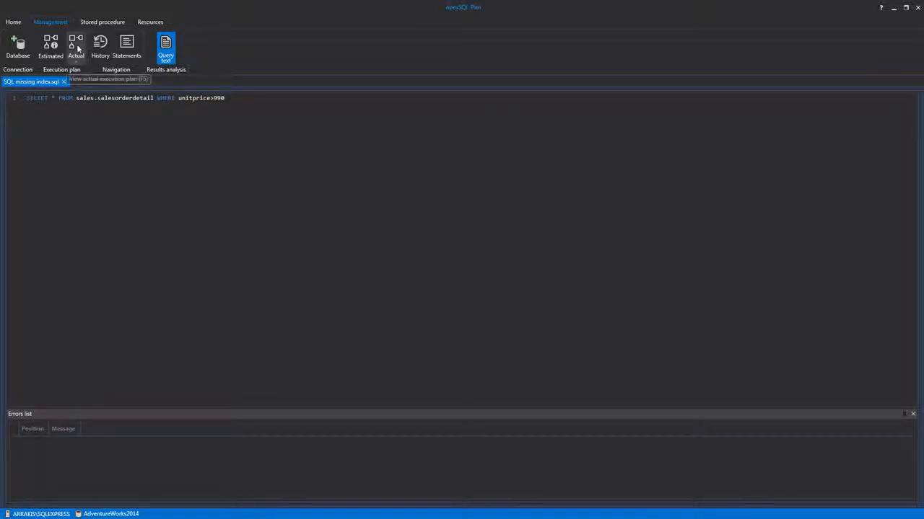
Step: Generate the actual execution plan for SQL missing index.sql and open the creation script for its suggested missing index
click(78, 46)
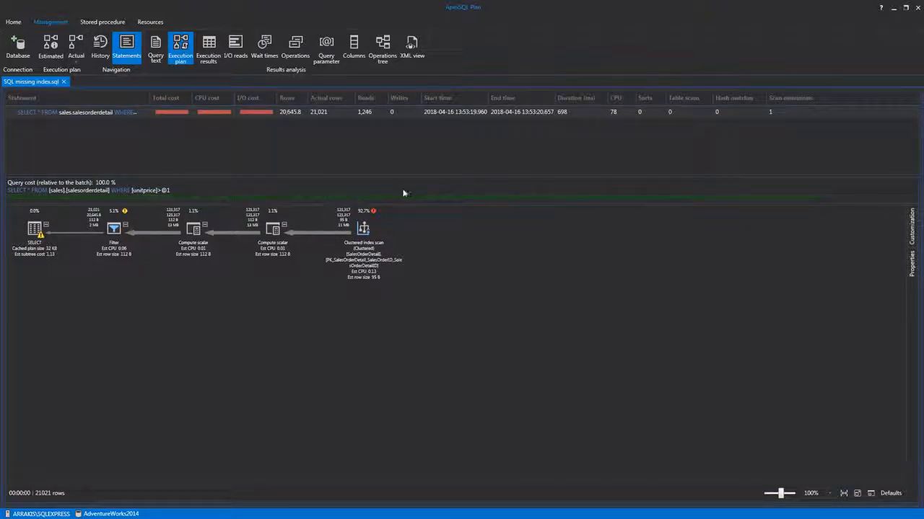
mouse_move(411, 200)
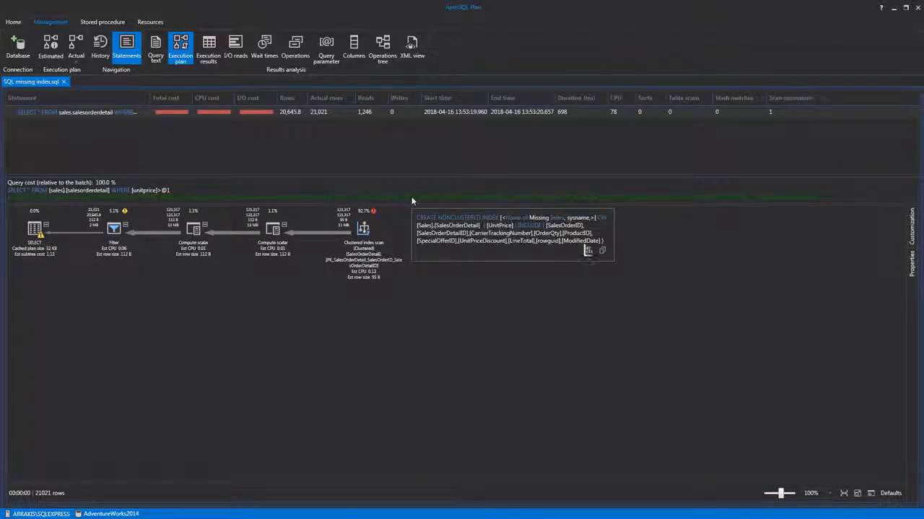
click(590, 251)
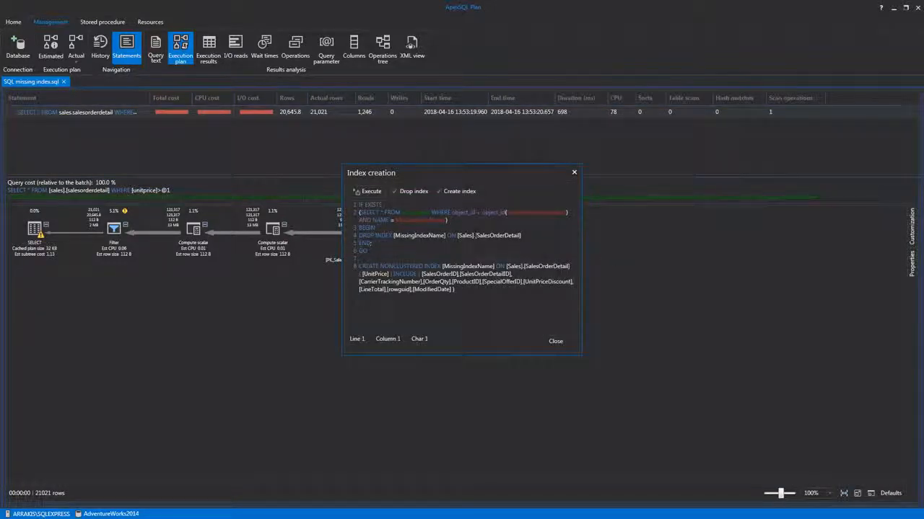
Step: Exclude the drop-index part from the script and rename the new index to idex_Unitprice
click(395, 192)
drag(443, 205, 494, 205)
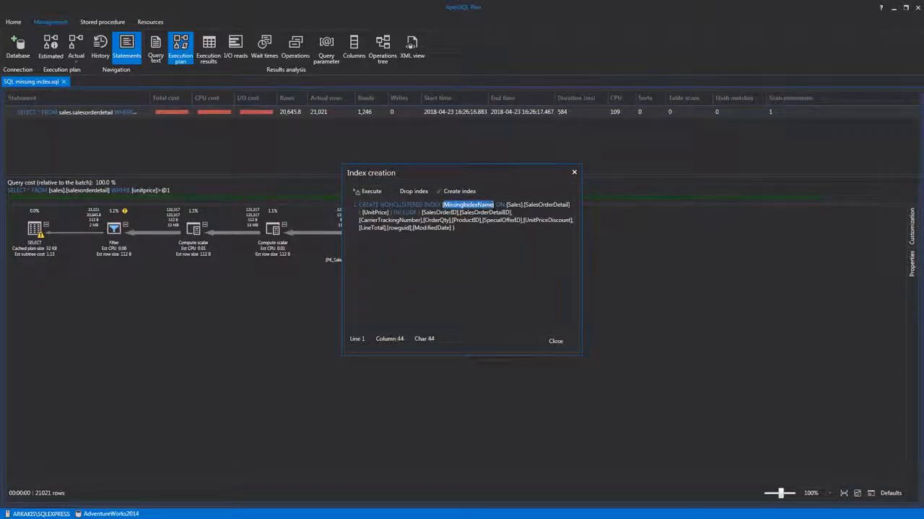
text(idex_Unitpric)
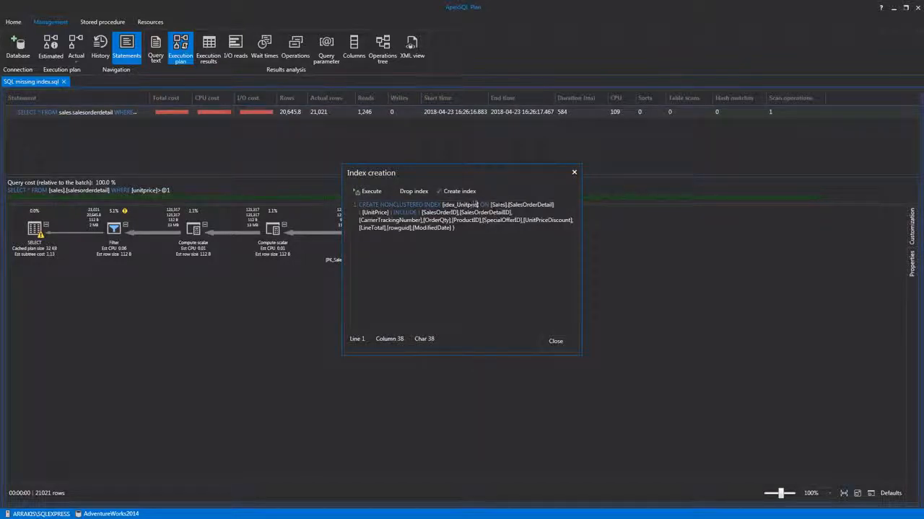
text(e])
Step: Execute the index creation script and regenerate the actual execution plan
click(363, 190)
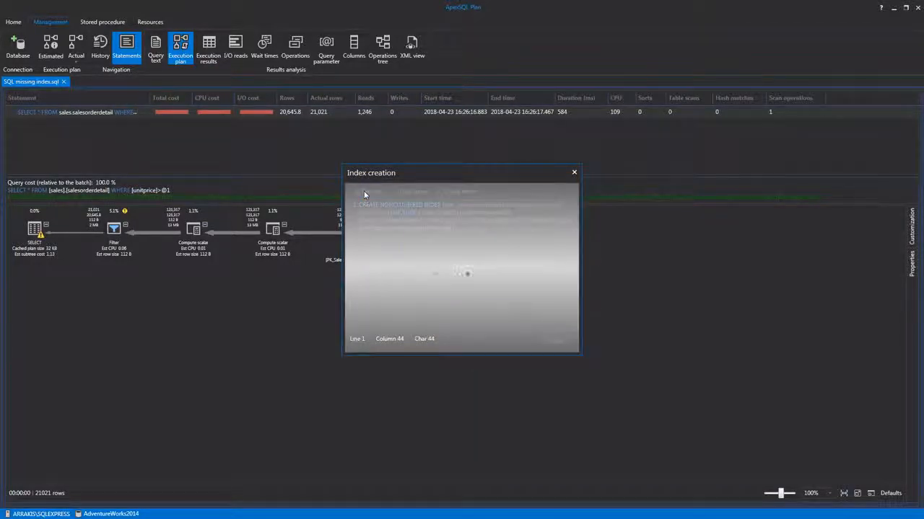
click(459, 279)
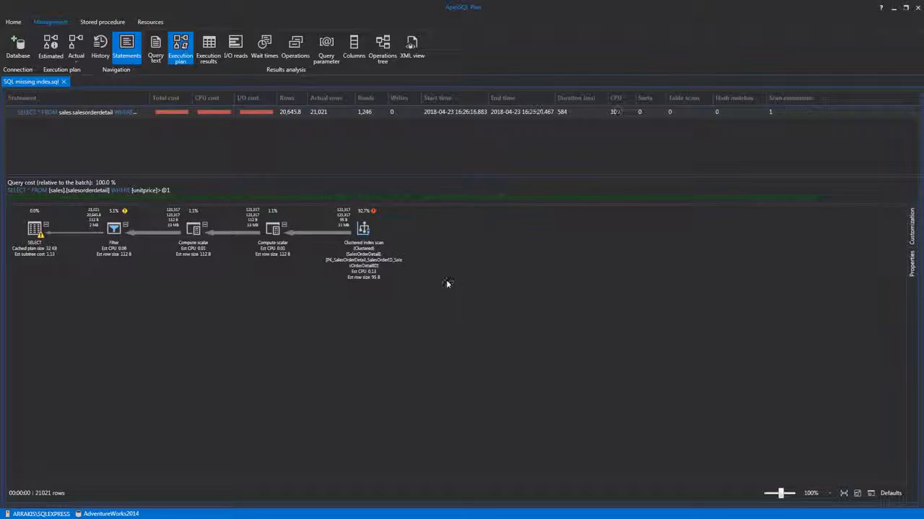
click(75, 44)
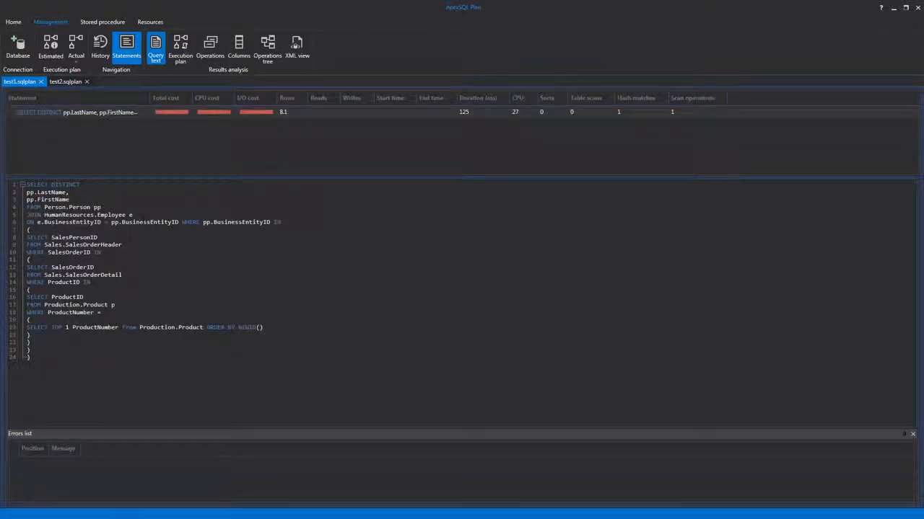
Step: Generate the actual execution plan for test1.sqlplan using the AdventureWorks2014 connection and save it for comparison
click(75, 46)
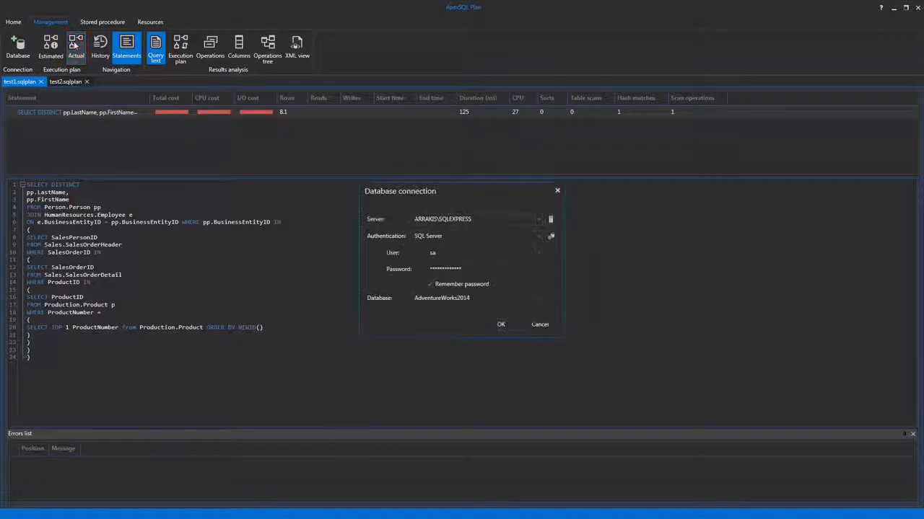
click(489, 322)
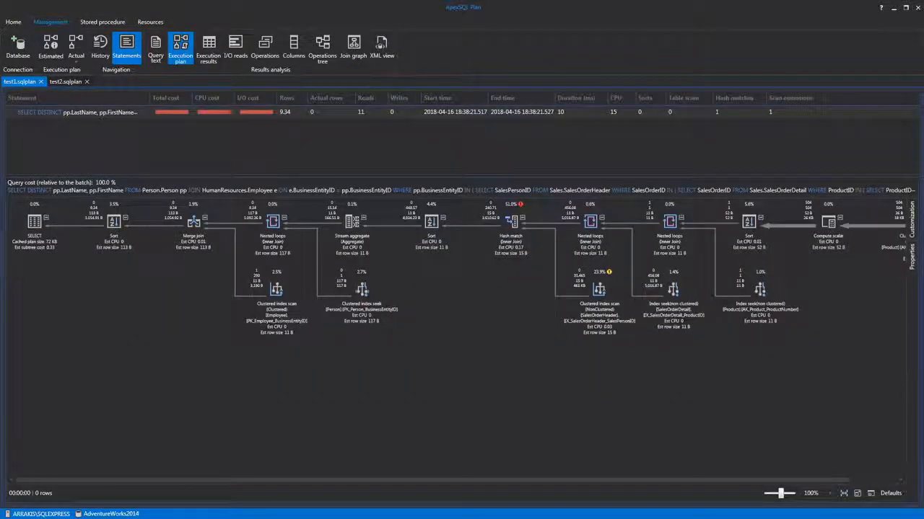
right_click(447, 316)
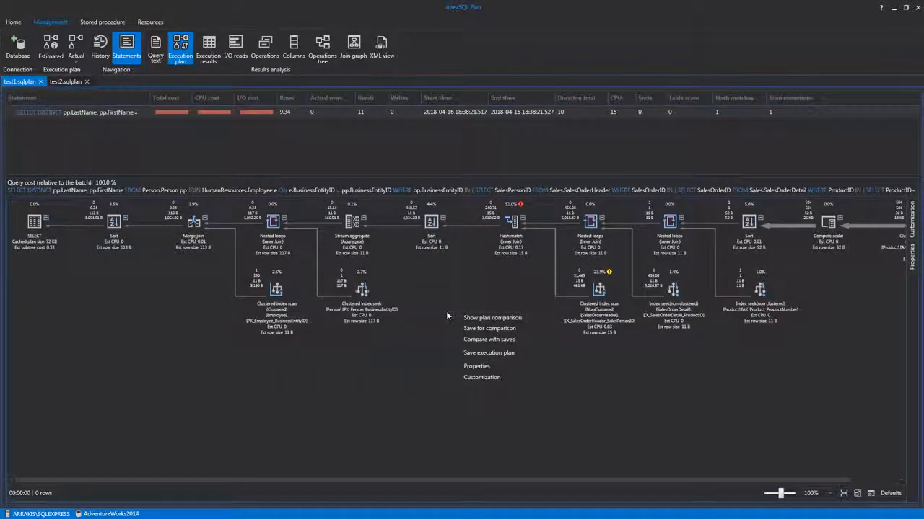
click(485, 329)
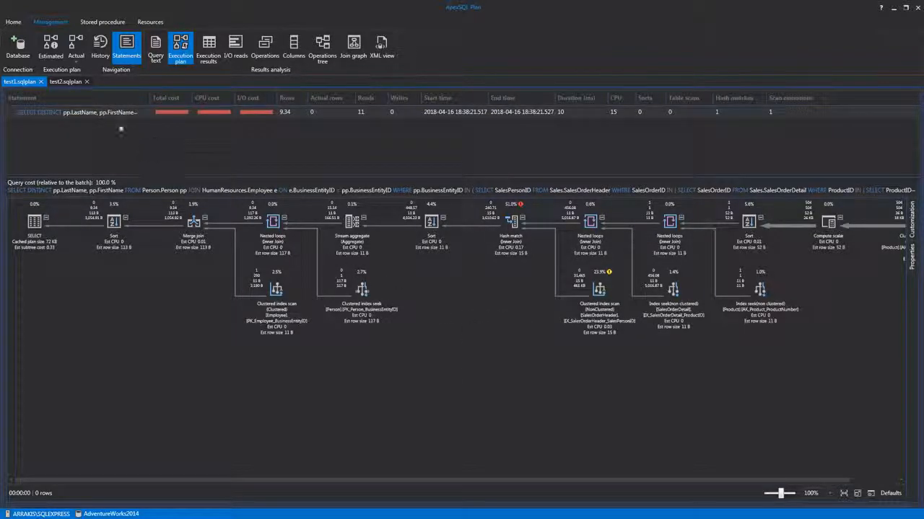
Step: Generate the actual execution plan for test2.sqlplan using the AdventureWorks2014 connection and compare it with the saved plan
click(68, 83)
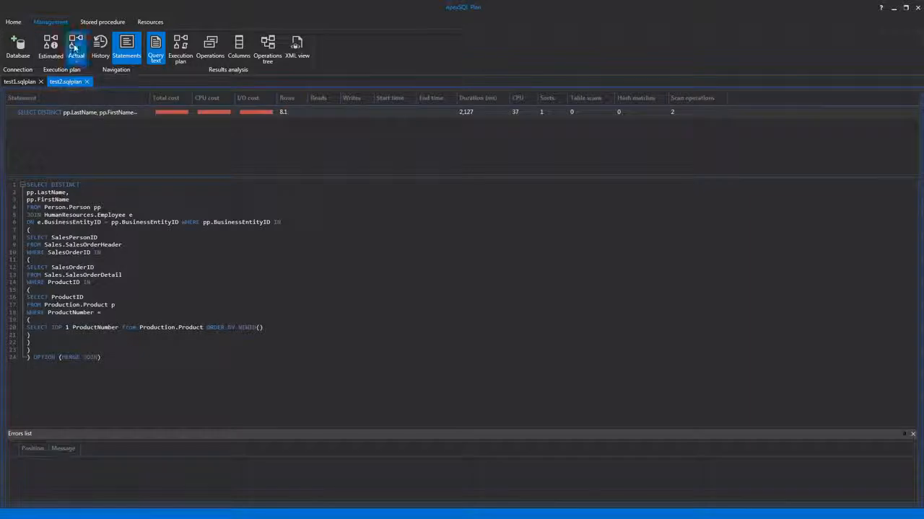
click(76, 47)
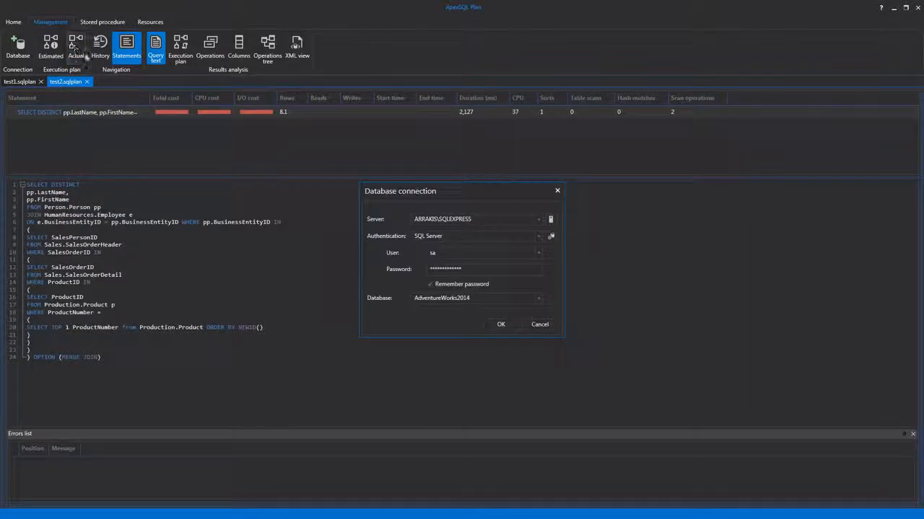
click(500, 324)
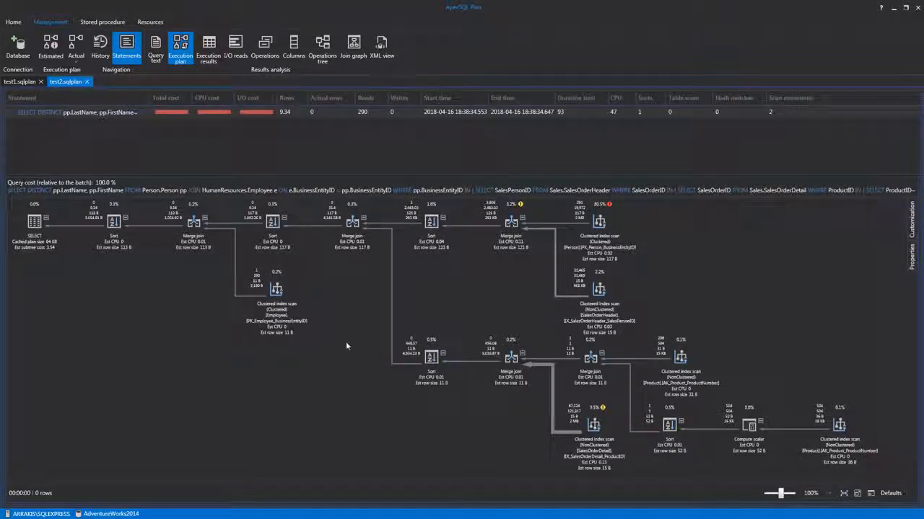
right_click(346, 342)
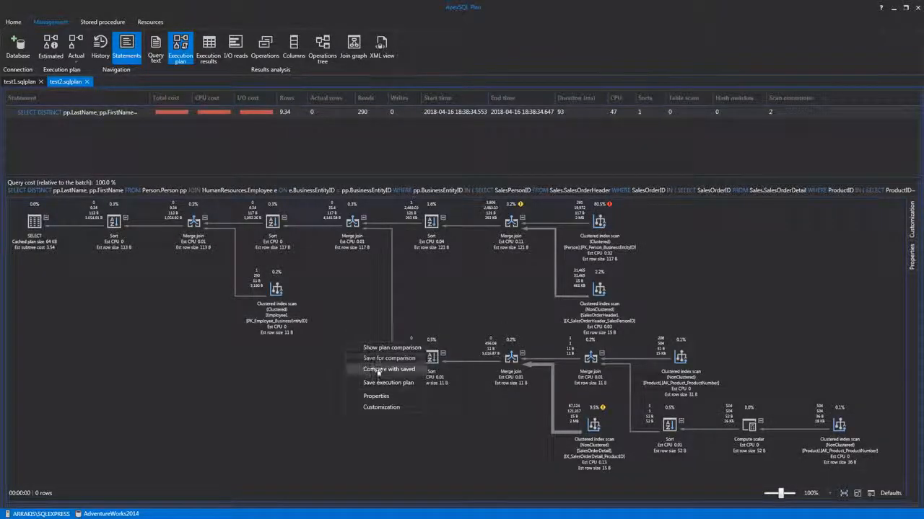
click(376, 369)
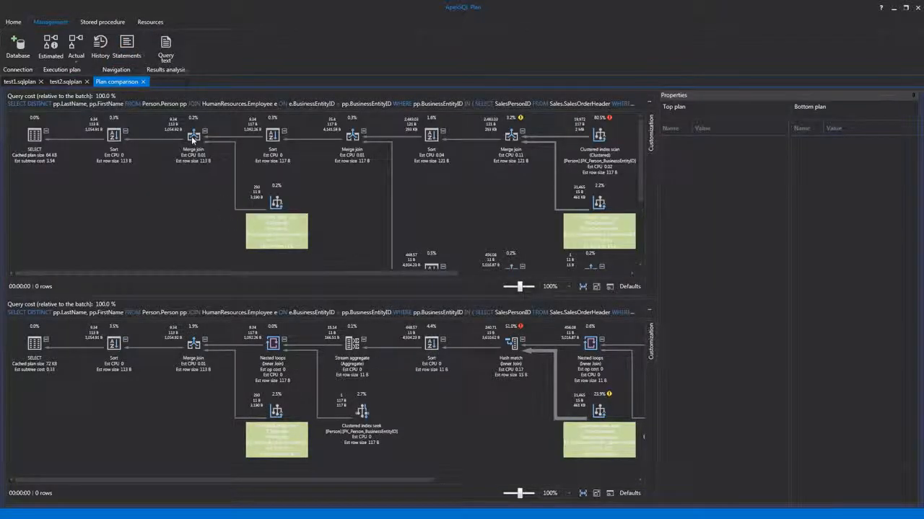
Step: Compare the properties of the Merge join operator near the start of the top and bottom plans
click(194, 140)
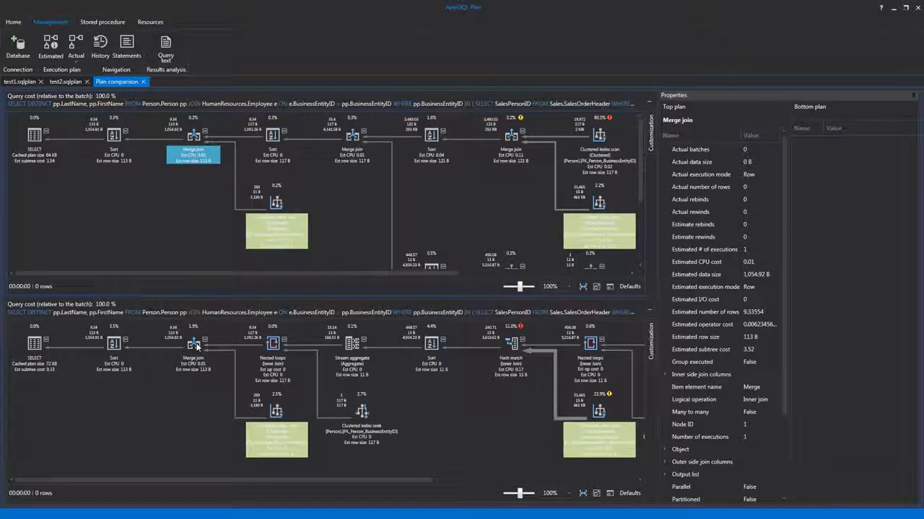
click(194, 346)
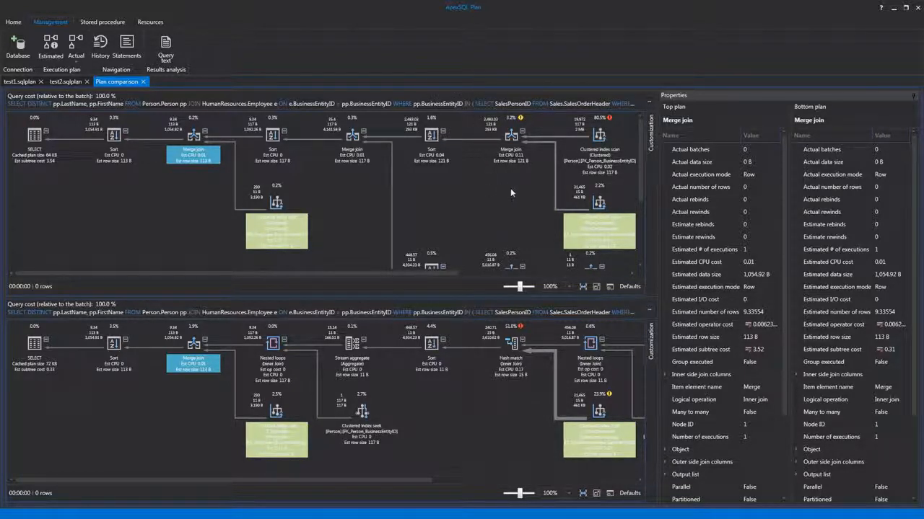
Step: Use the operator search in the top plan to locate the Merge join operators and the SELECT operator
click(597, 153)
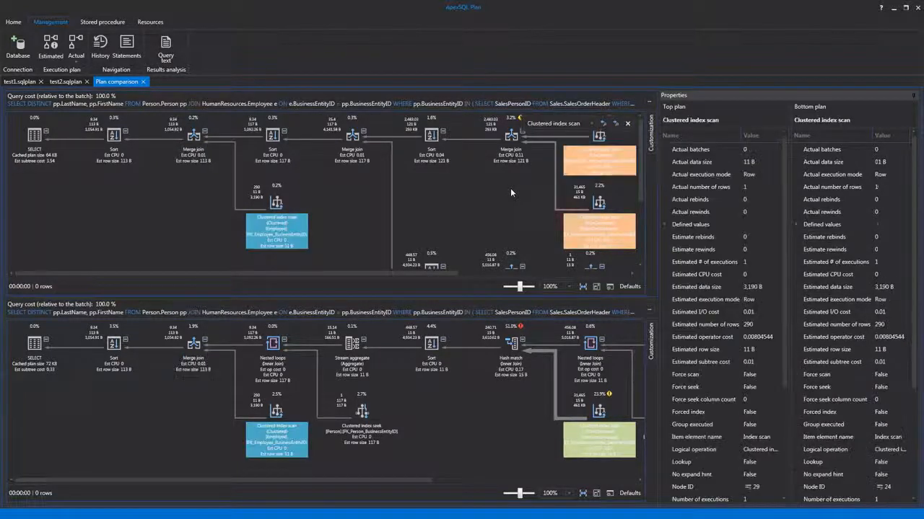
click(590, 127)
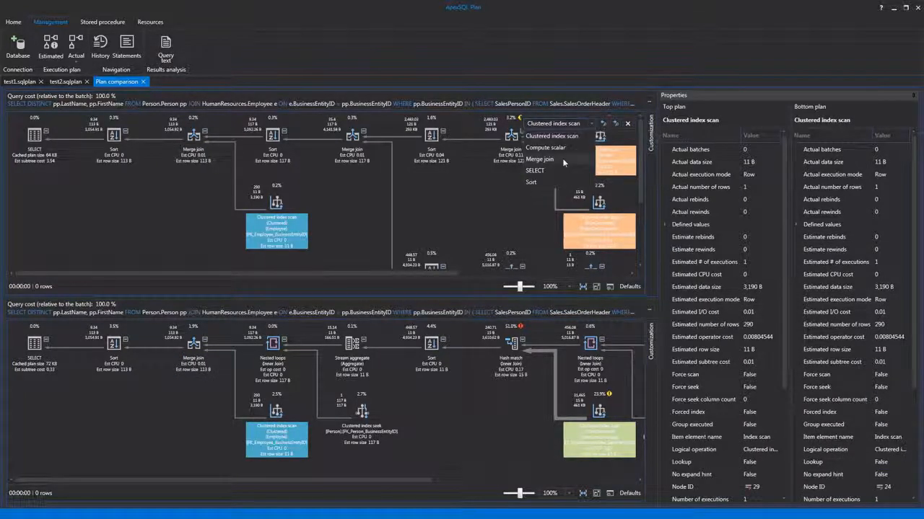
click(562, 159)
click(590, 122)
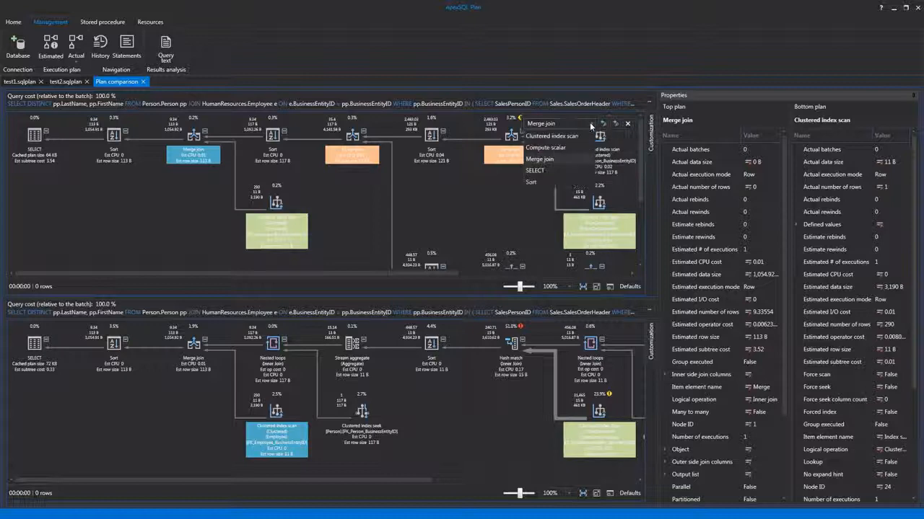
click(557, 167)
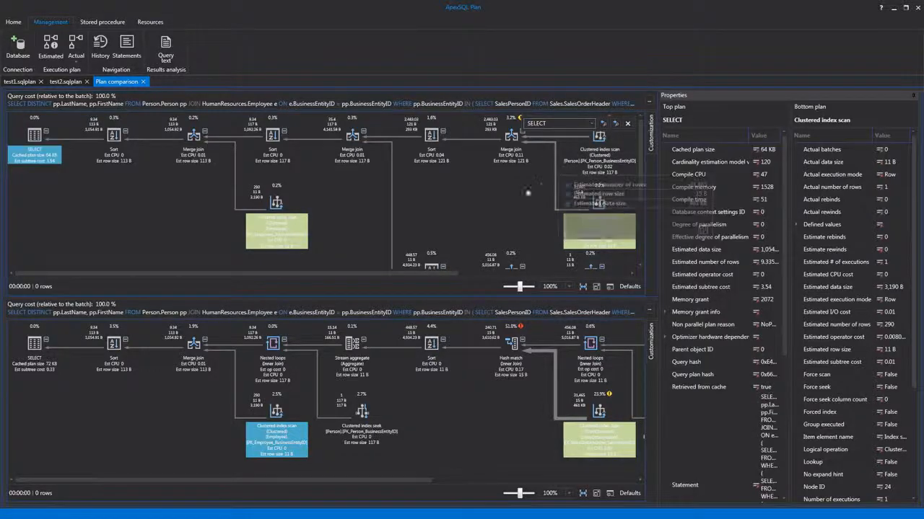
Step: Open the operator search in the bottom plan and pick an operator to locate there
click(505, 394)
key(ctrl+f)
click(591, 333)
click(560, 380)
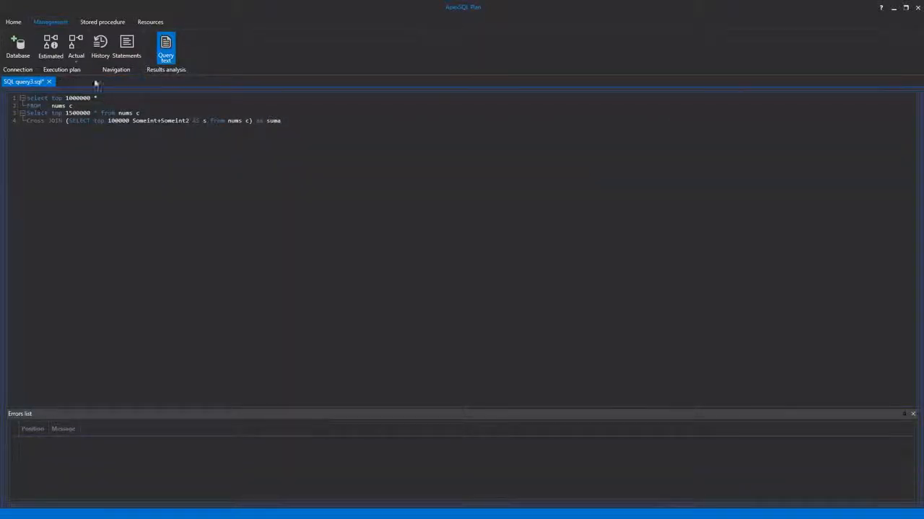
Step: Run SQL query3.sql with a live actual execution plan on the ConnectUra database
click(76, 64)
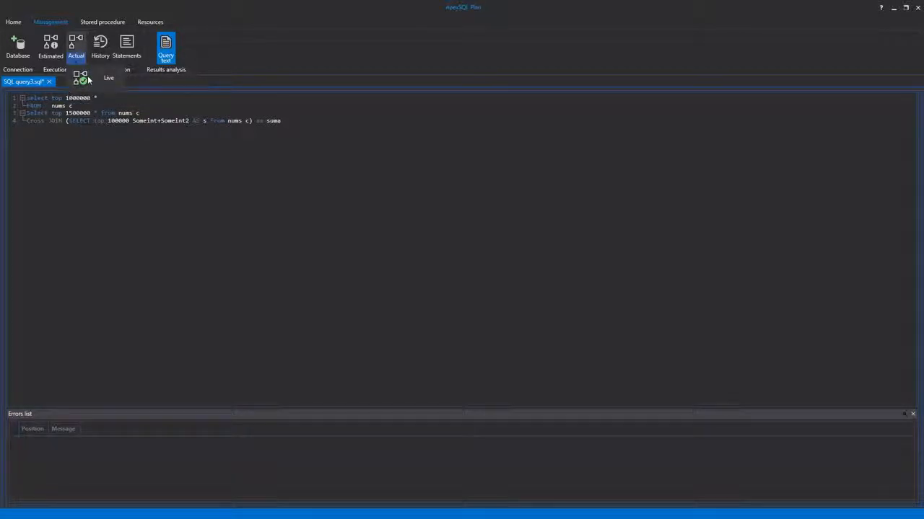
click(85, 78)
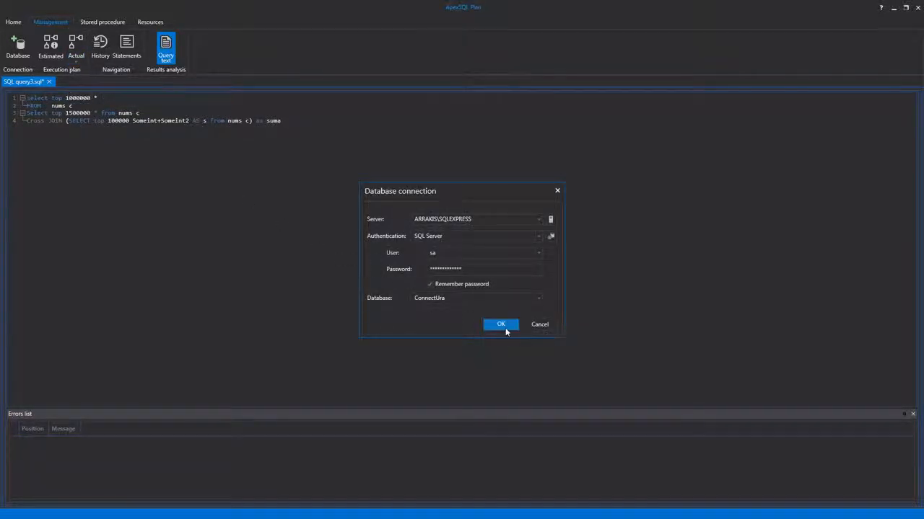
click(505, 325)
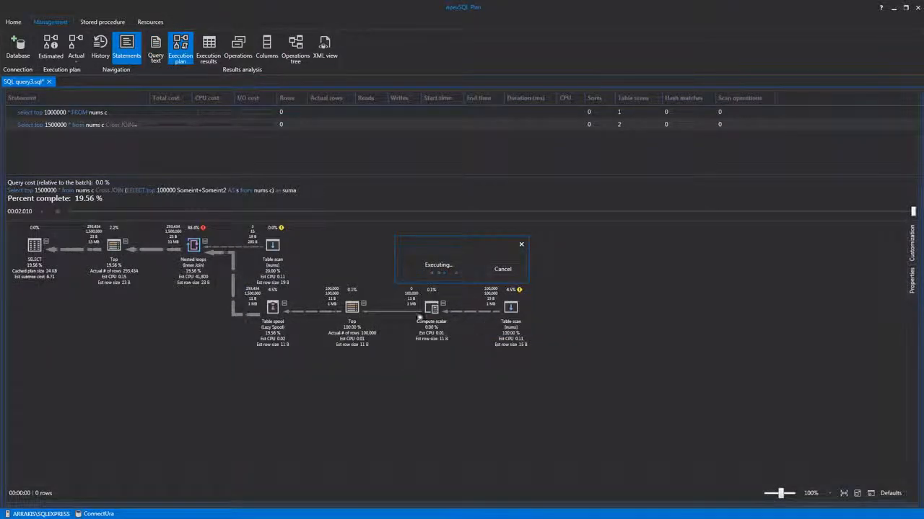
Step: Inspect the row flow into the Top operator, and rewind the live plan's timeline for the second statement
mouse_move(158, 249)
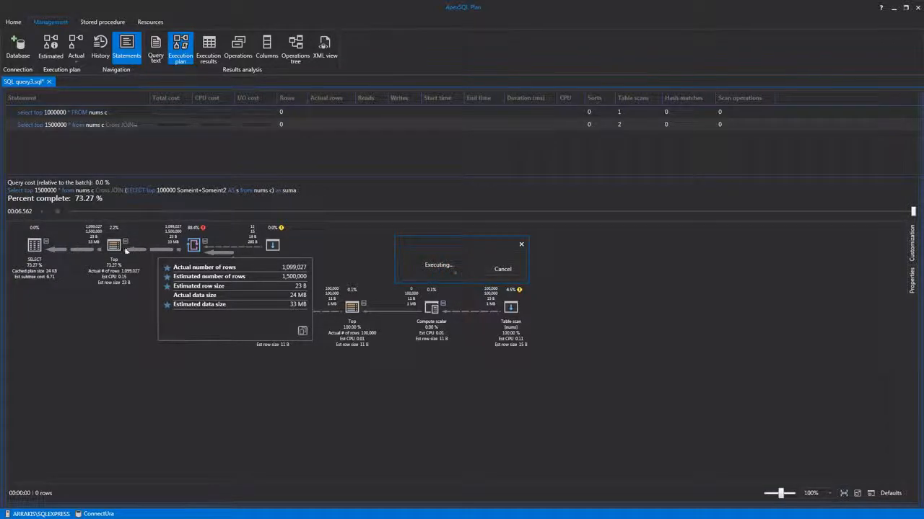
mouse_move(115, 249)
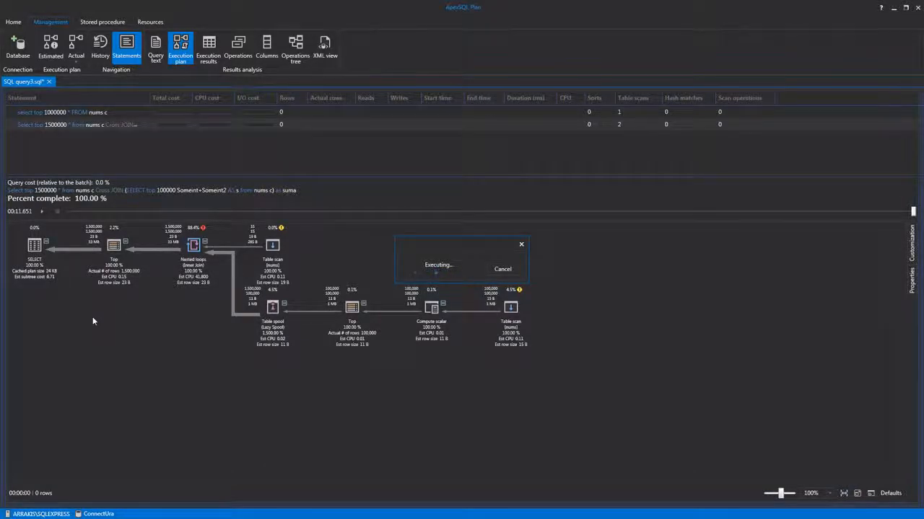
click(121, 129)
drag(913, 212, 340, 213)
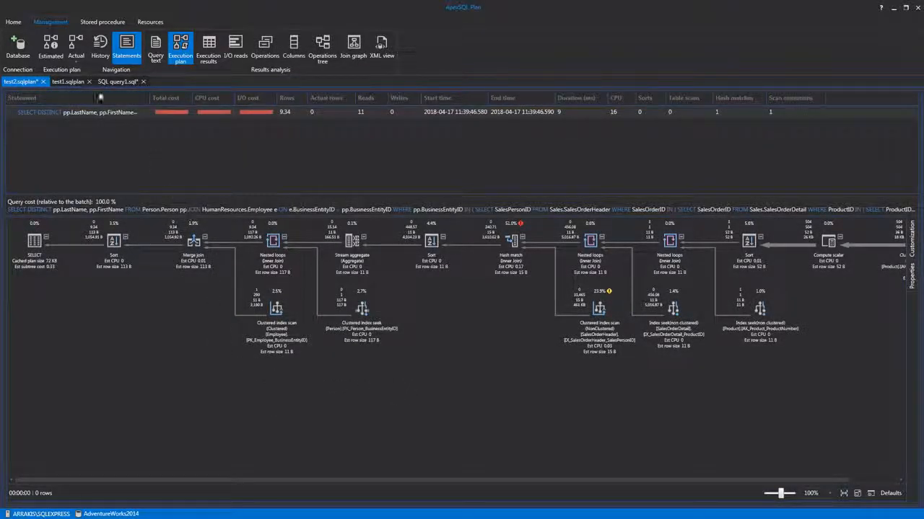
Step: Open the execution plan history of test2.sqlplan and compare executions 3, 6 and 7
click(99, 50)
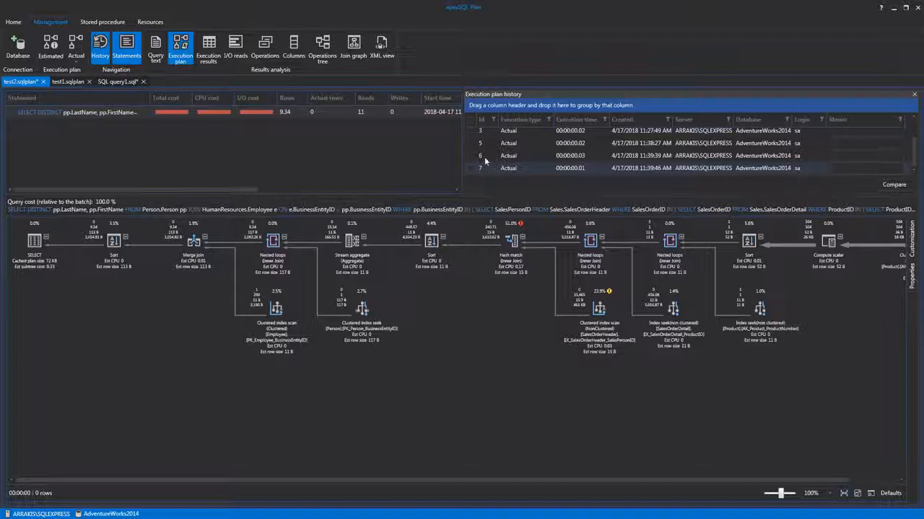
click(469, 130)
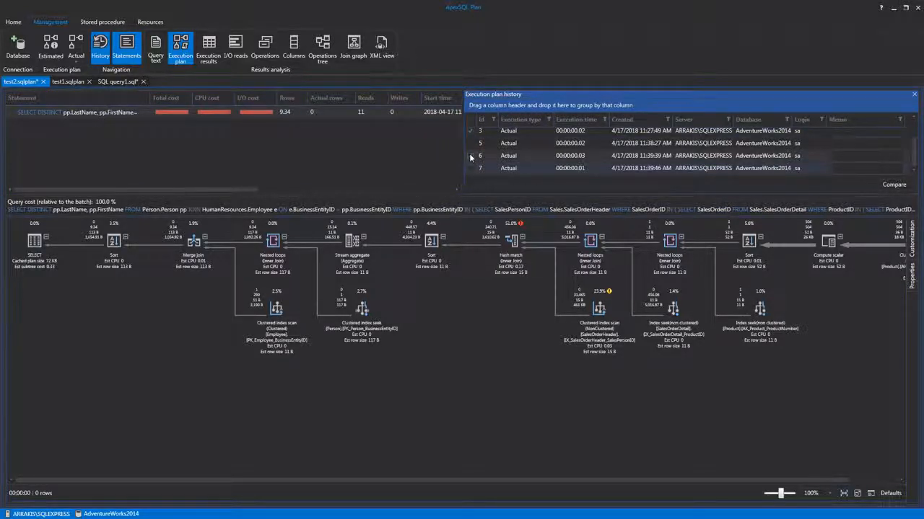
click(890, 186)
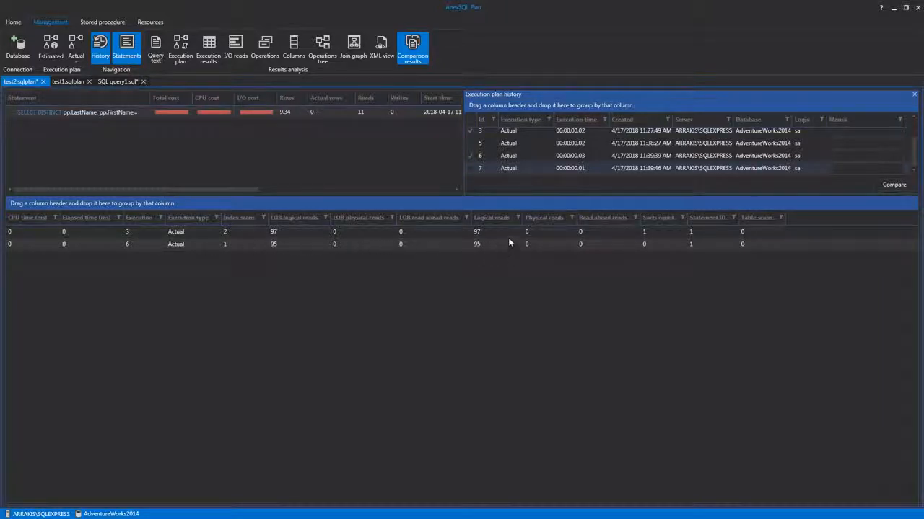
click(471, 168)
click(895, 185)
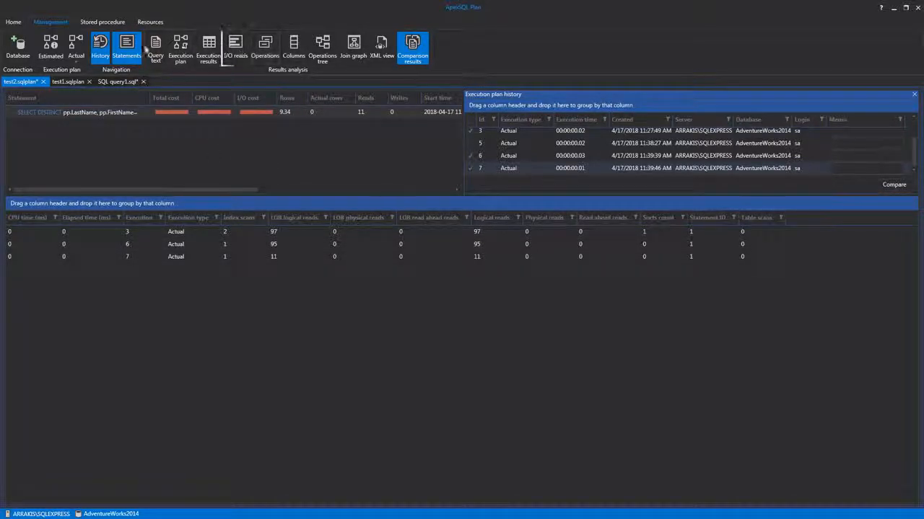
Step: Close the execution plan history and view the I/O reads of test2.sqlplan
click(101, 49)
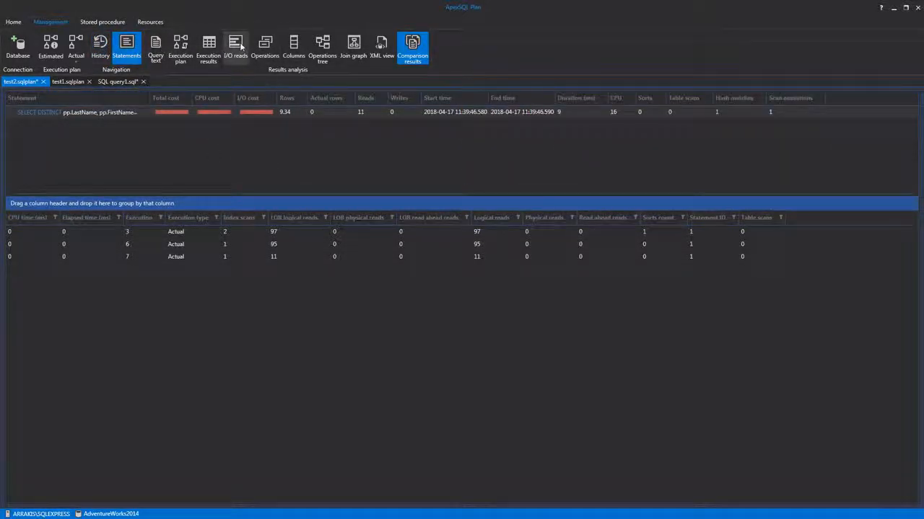
click(240, 47)
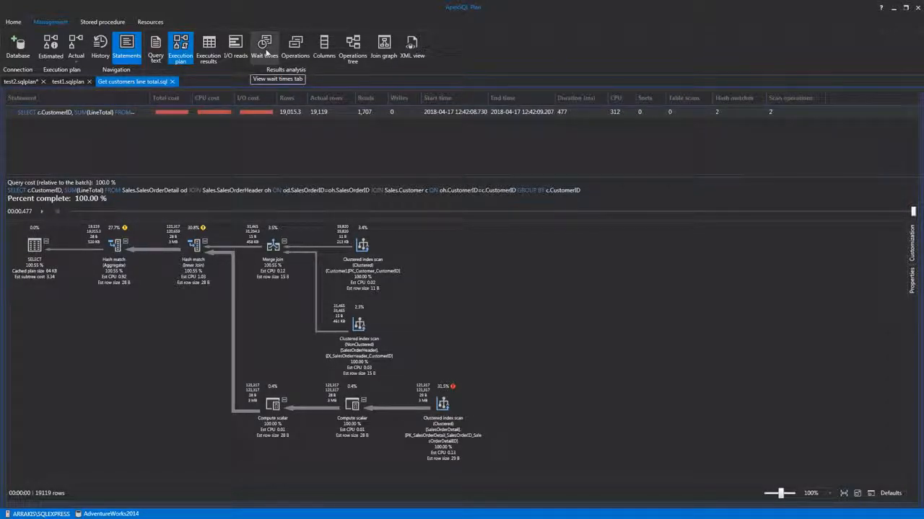
Step: View the wait times for Get customers line total.sql and open the description of the SOS_SCHEDULER_YIELD wait type
click(265, 47)
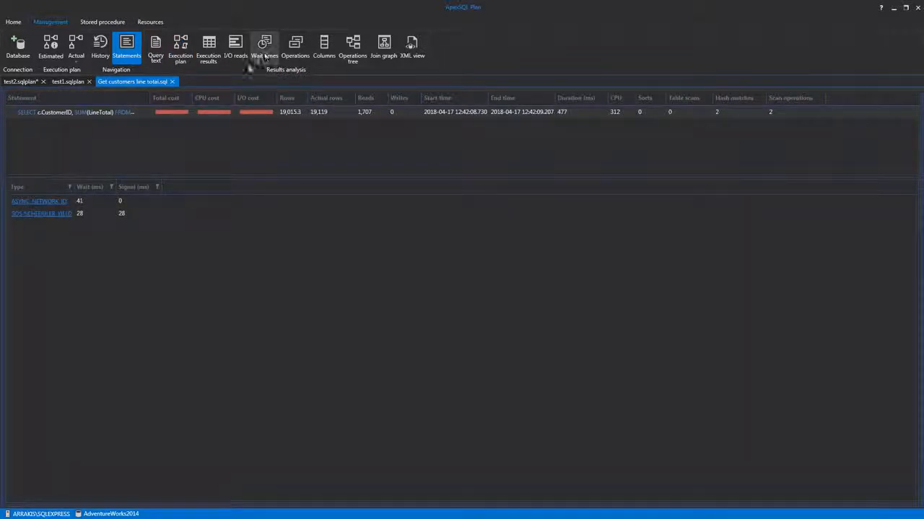
click(57, 218)
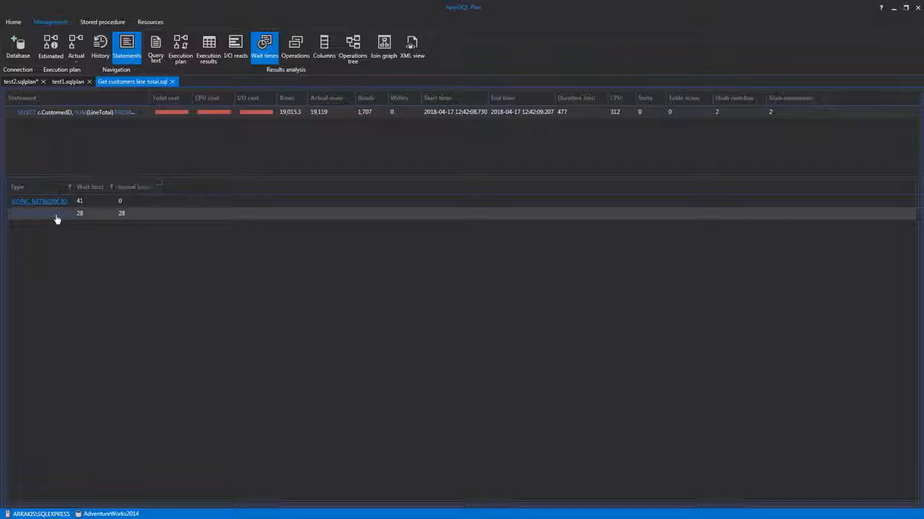
click(55, 218)
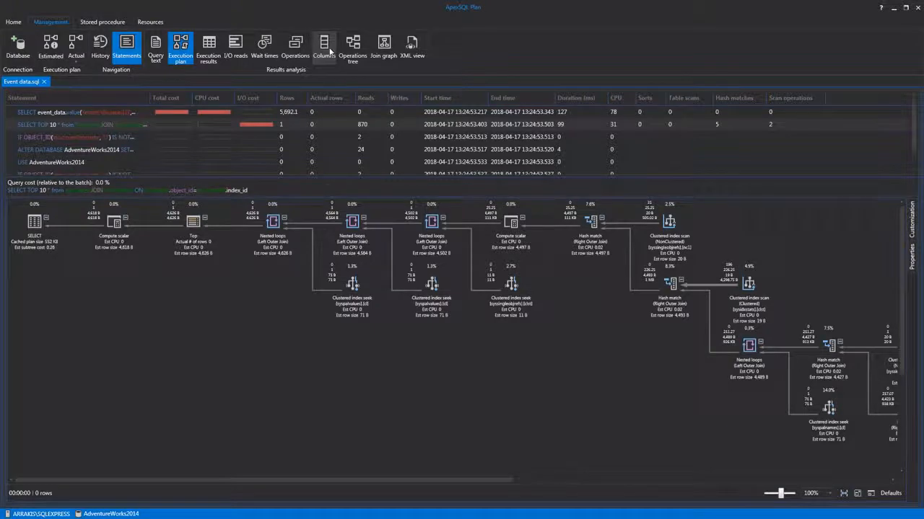
Step: Examine the columns used by the SELECT TOP 10 statement in Event data.sql, down to the end of the list
click(326, 49)
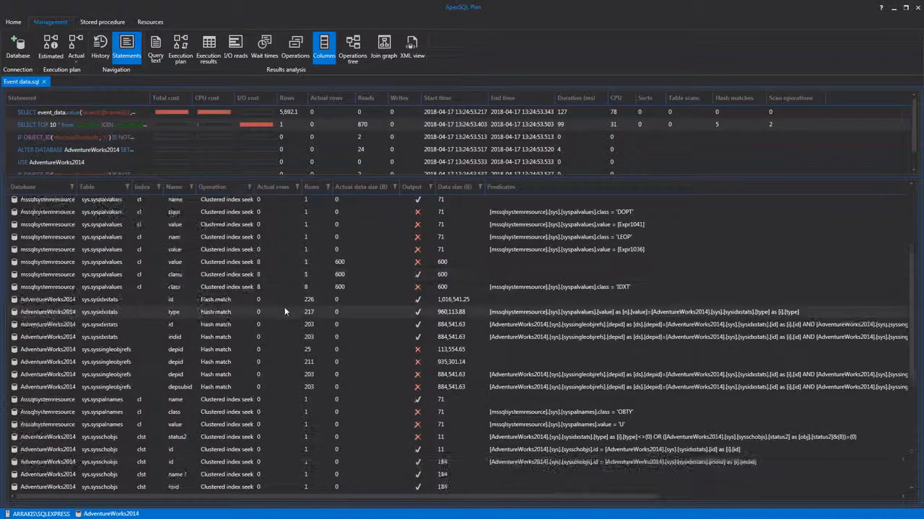
scroll(262, 331, down, 2)
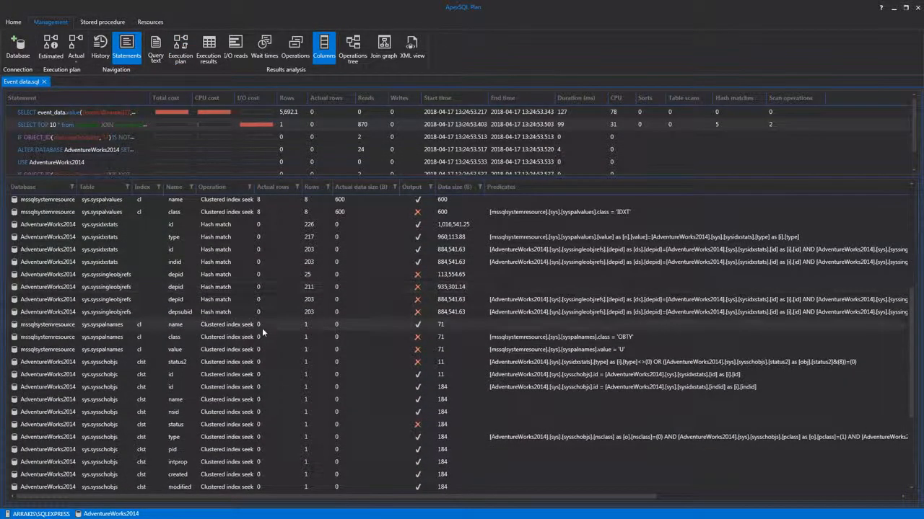
scroll(270, 347, down, 3)
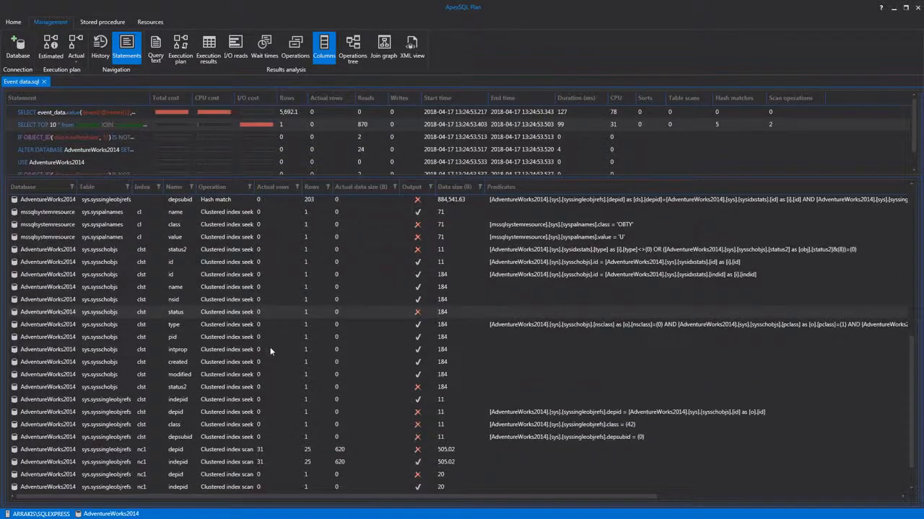
scroll(269, 350, down, 1)
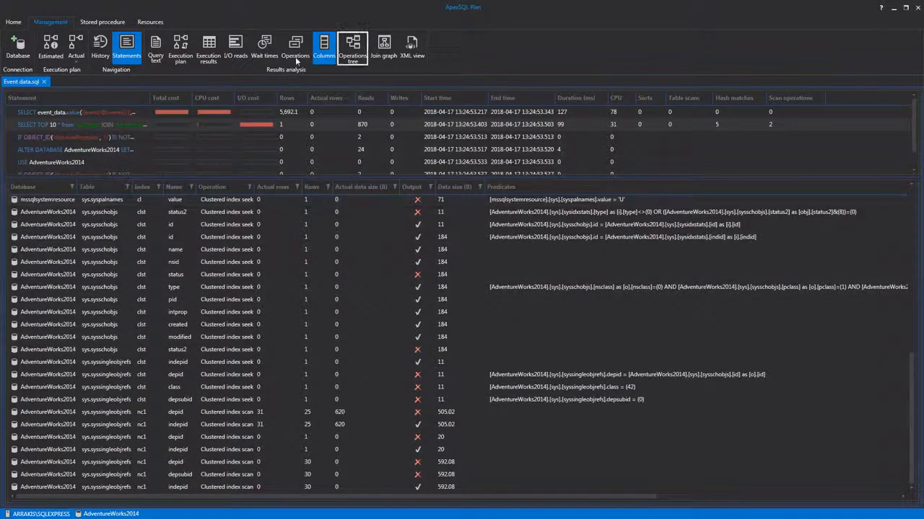
Step: Show the operations tree for the SELECT TOP 10 statement, widen the tree area and examine the clustered index scan operations
click(351, 51)
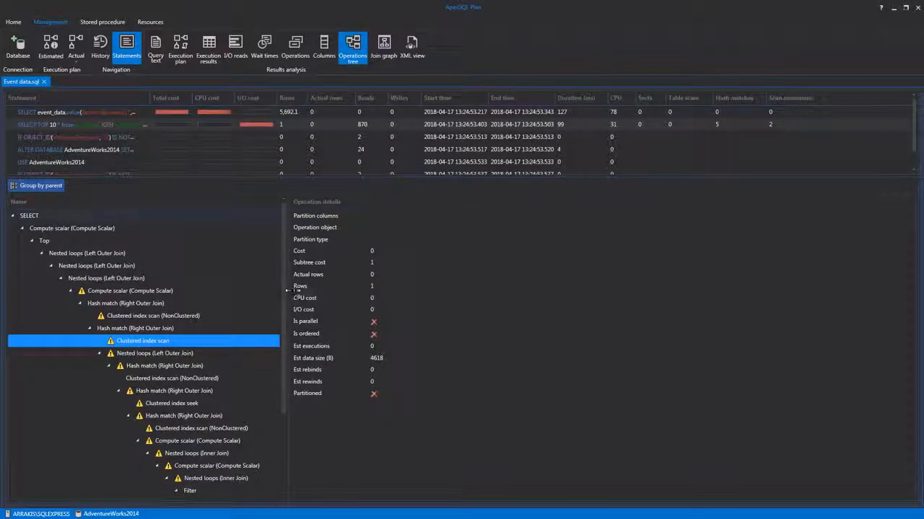
drag(287, 289, 311, 290)
mouse_move(215, 378)
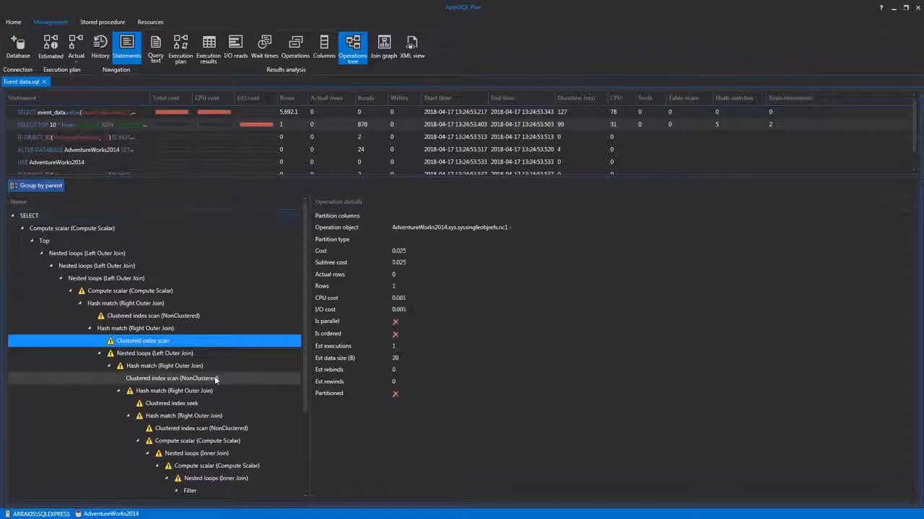
scroll(215, 376, down, 1)
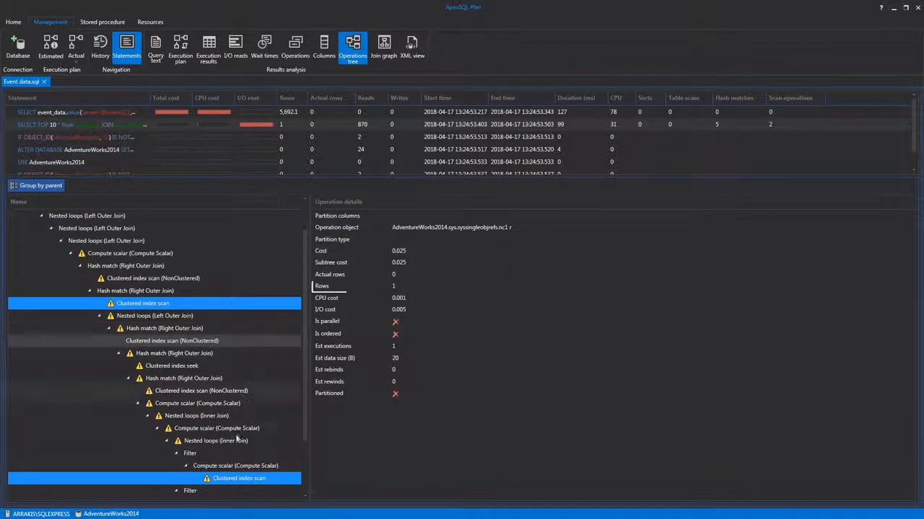
scroll(237, 440, down, 1)
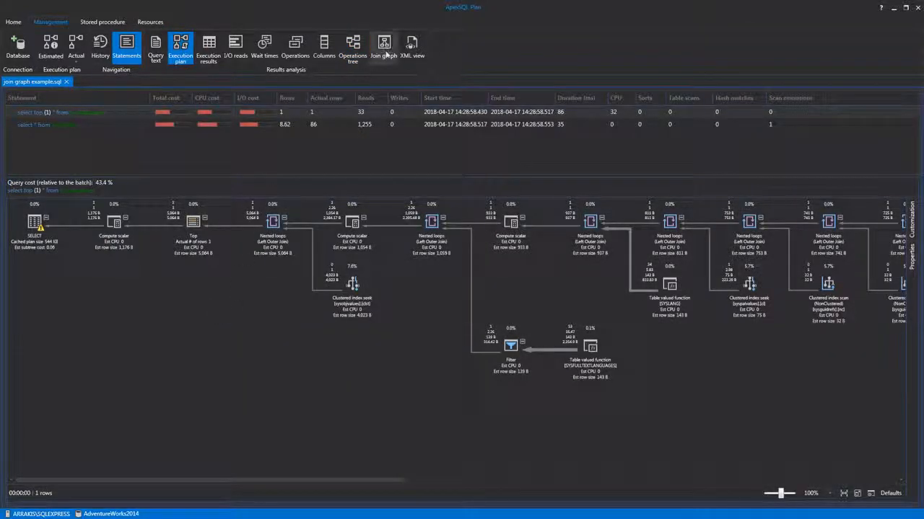
Step: Show the join graph for the select top (1) statement in join graph example.sql and spread its five table boxes apart
click(384, 49)
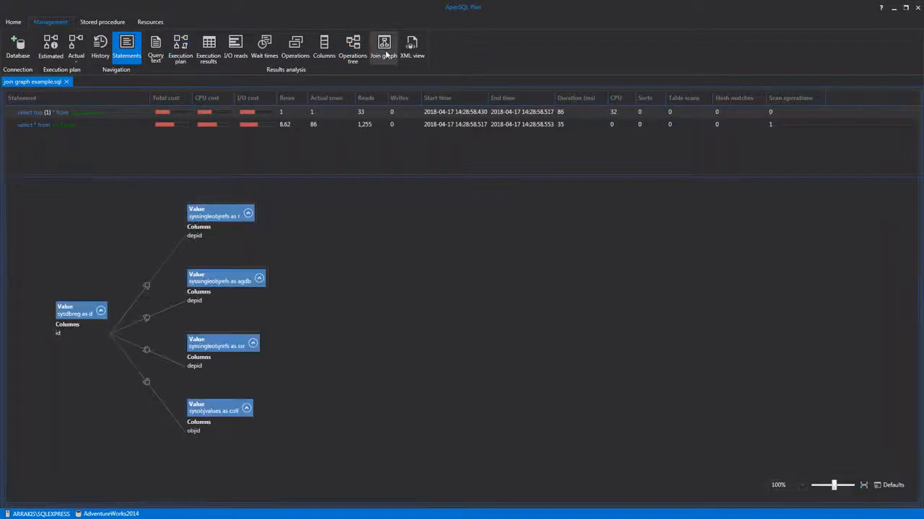
drag(206, 216, 274, 206)
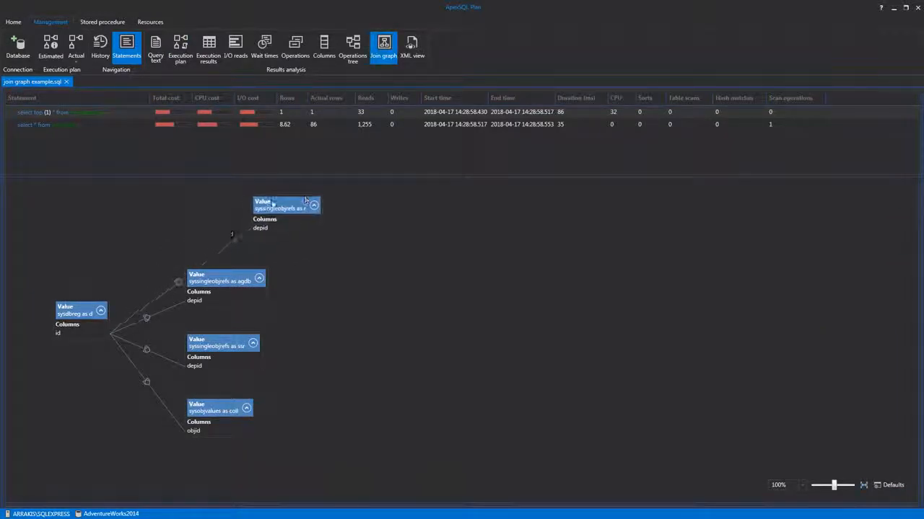
drag(215, 284, 276, 283)
drag(210, 347, 262, 349)
drag(202, 410, 285, 435)
drag(80, 312, 129, 301)
Step: Collapse the syssingleobjrefs as agdb and sysobjvalues as coll boxes in the join graph and move the connected boxes further outward
drag(268, 292, 303, 285)
click(355, 271)
drag(260, 347, 307, 339)
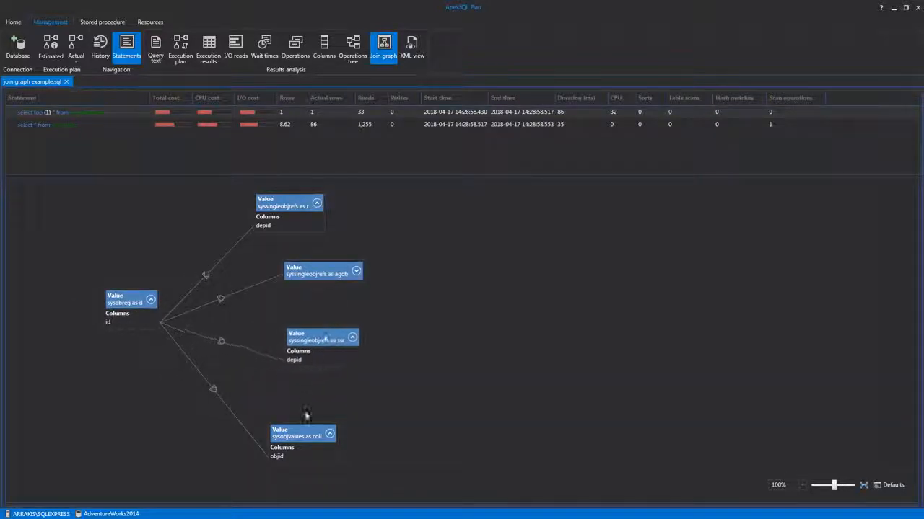
click(329, 433)
drag(329, 434, 362, 444)
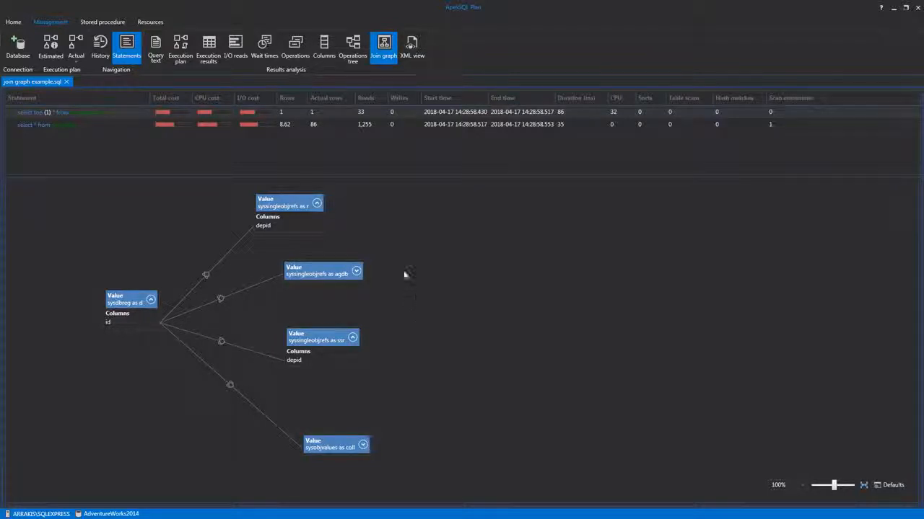
Step: Show the XML of the select top (1) statement's plan and check the export formats available for the statements grid
click(409, 51)
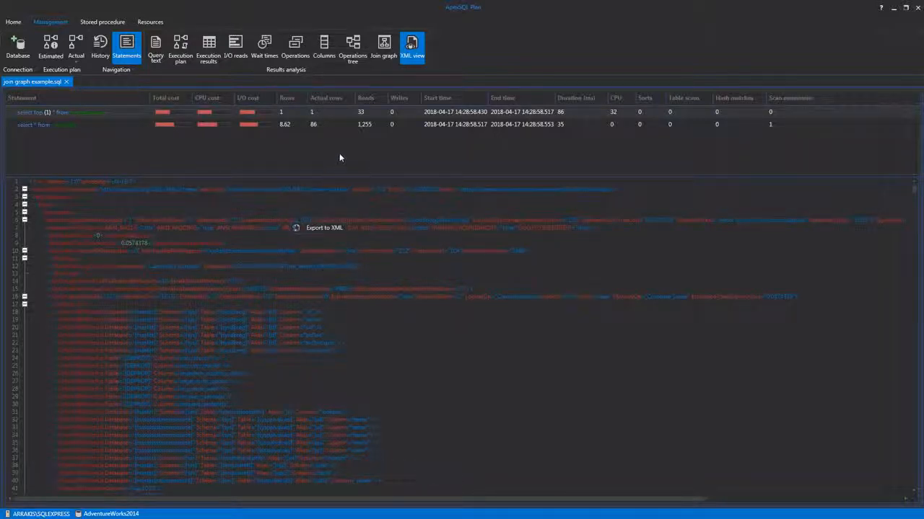
right_click(337, 113)
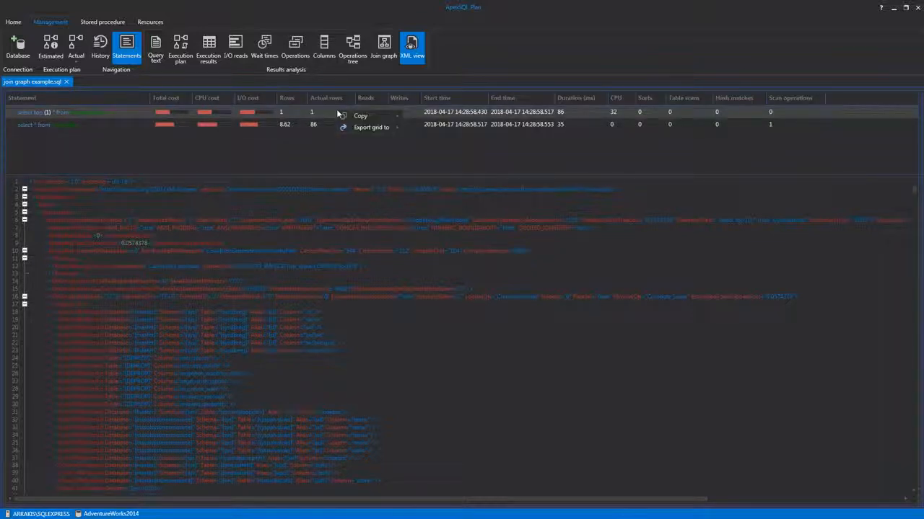
mouse_move(371, 127)
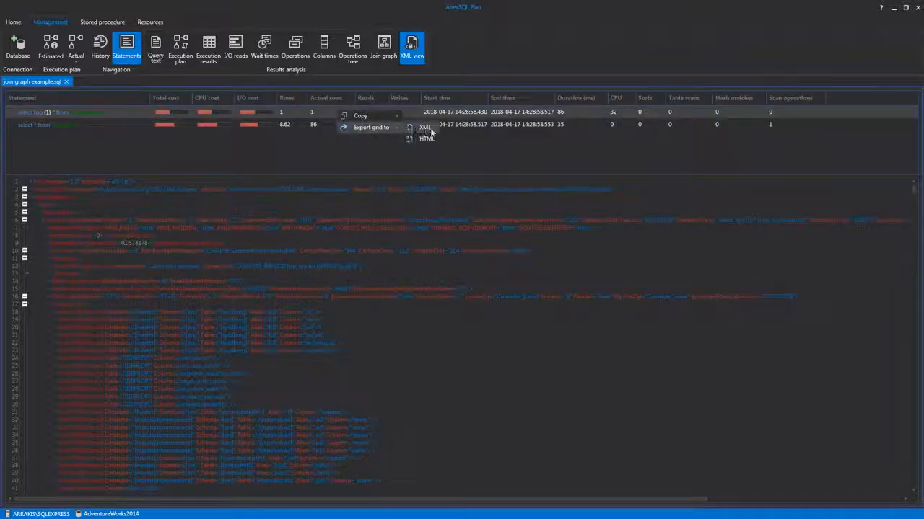
click(459, 136)
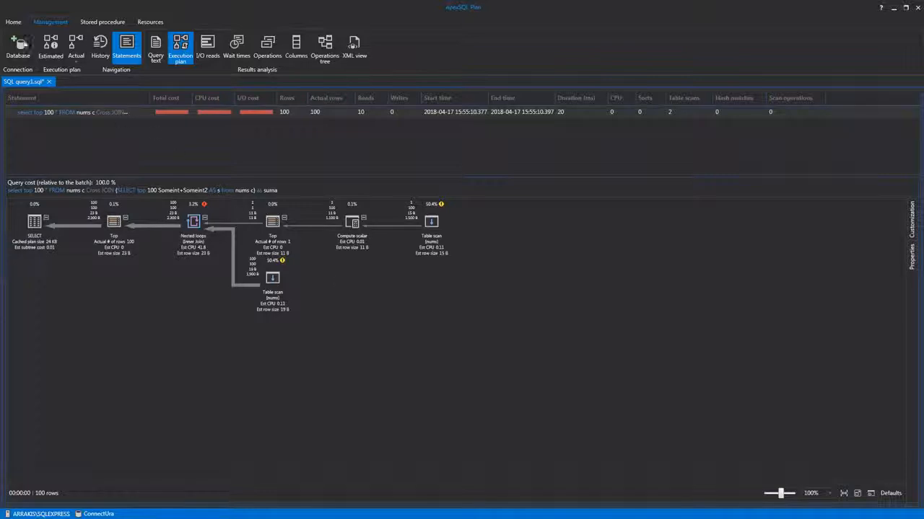
Step: Enable Show query execution results in the advanced options
click(13, 22)
click(210, 45)
click(345, 189)
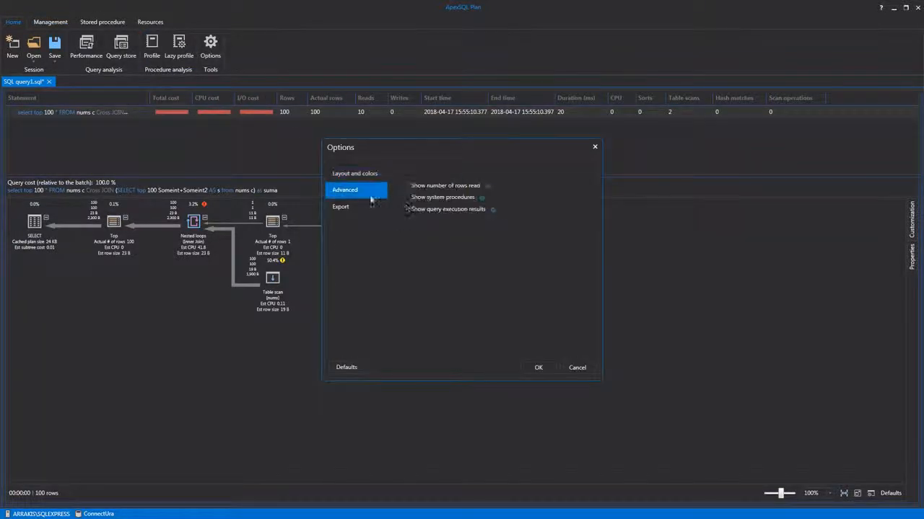
click(537, 368)
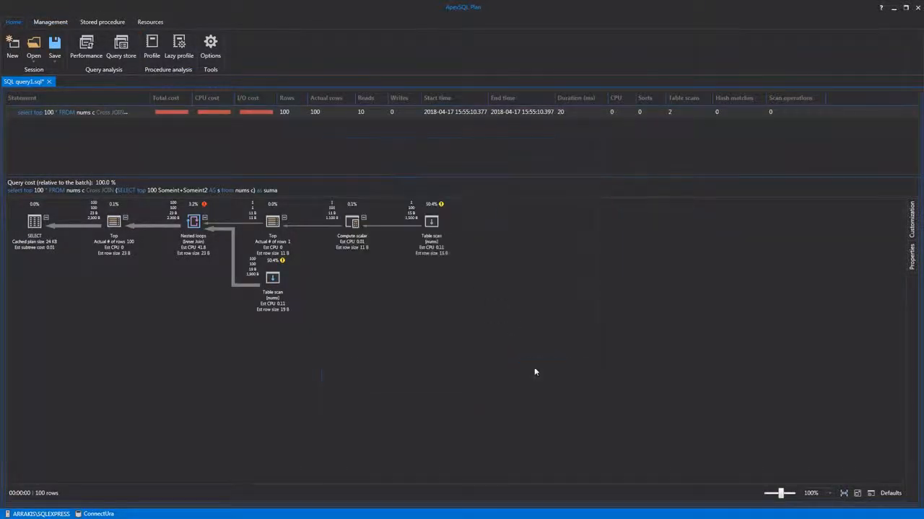
Step: Generate the actual execution plan for SQL query1.sql again and display the query's execution results
click(54, 21)
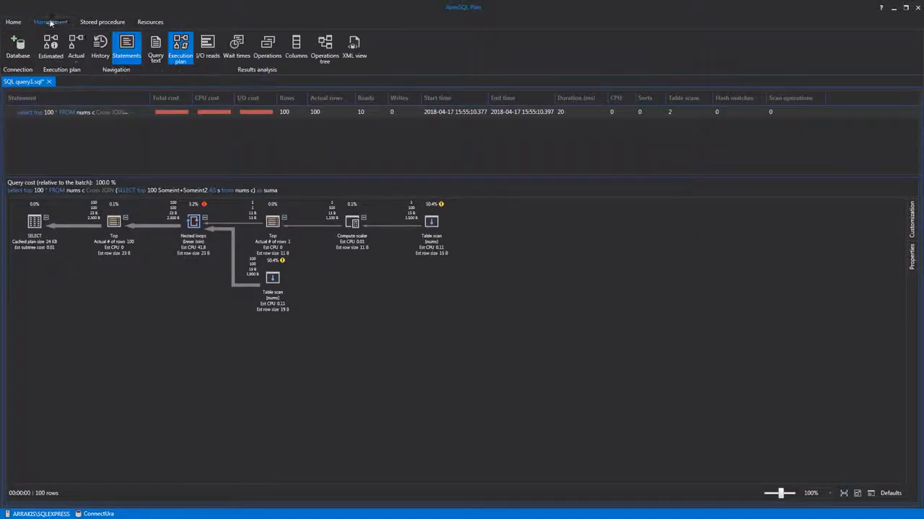
click(76, 45)
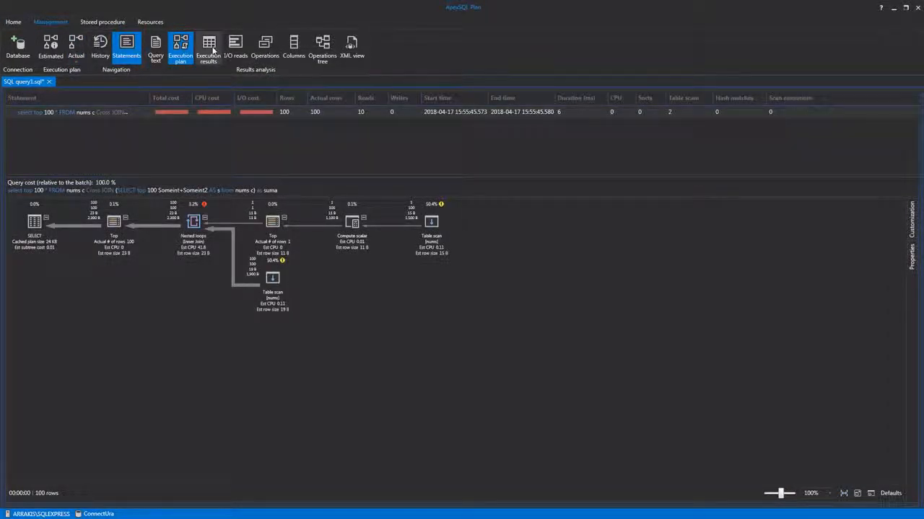
click(208, 47)
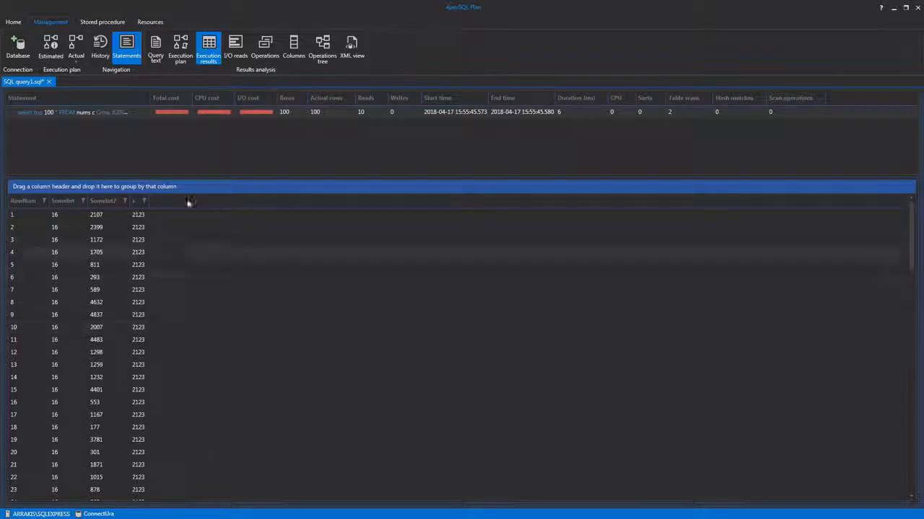
Step: Open the server's query performance data and examine the top 50 queries ordered by execution count
click(13, 22)
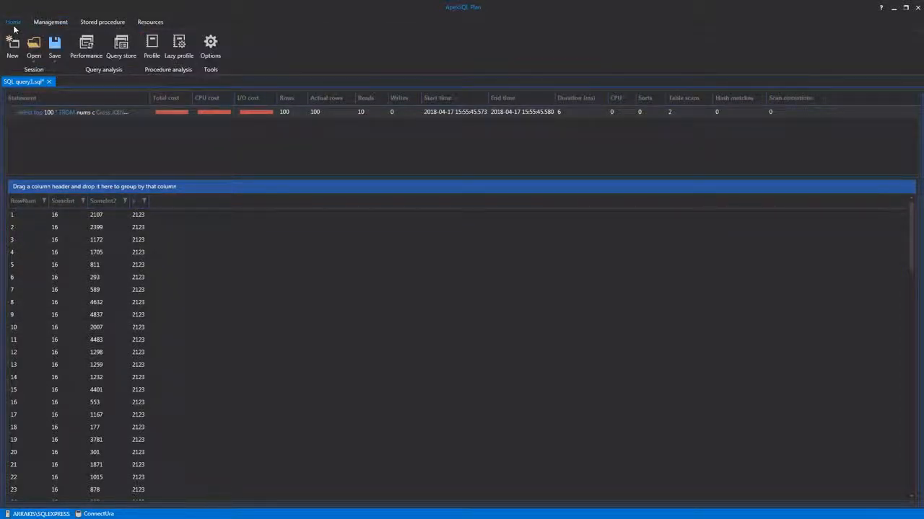
click(87, 56)
click(85, 50)
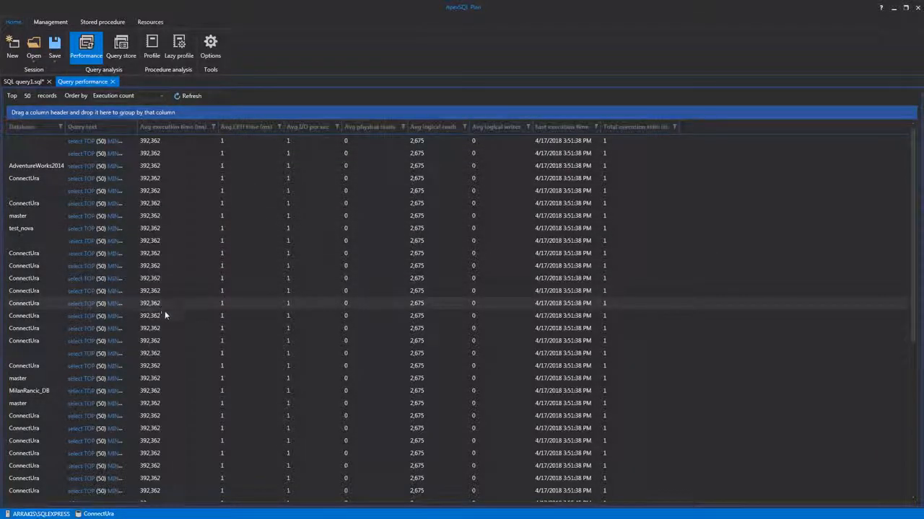
scroll(166, 361, down, 2)
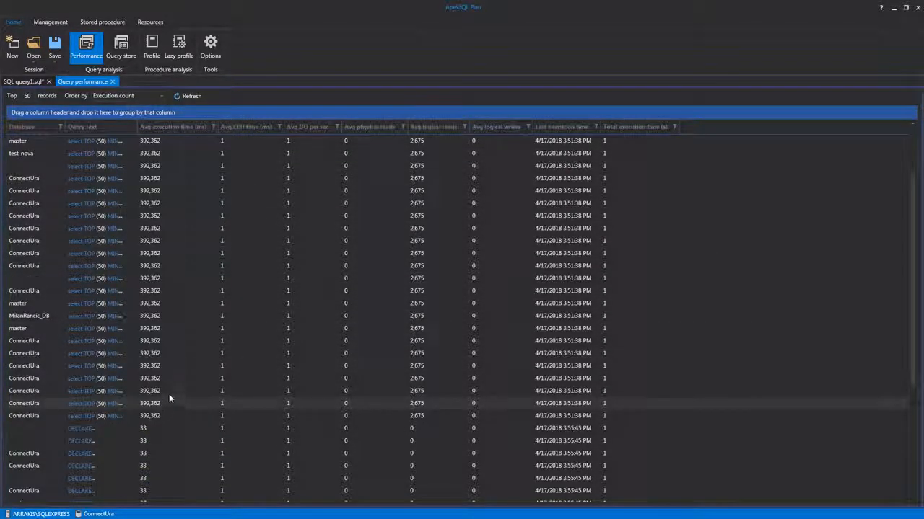
scroll(172, 303, up, 2)
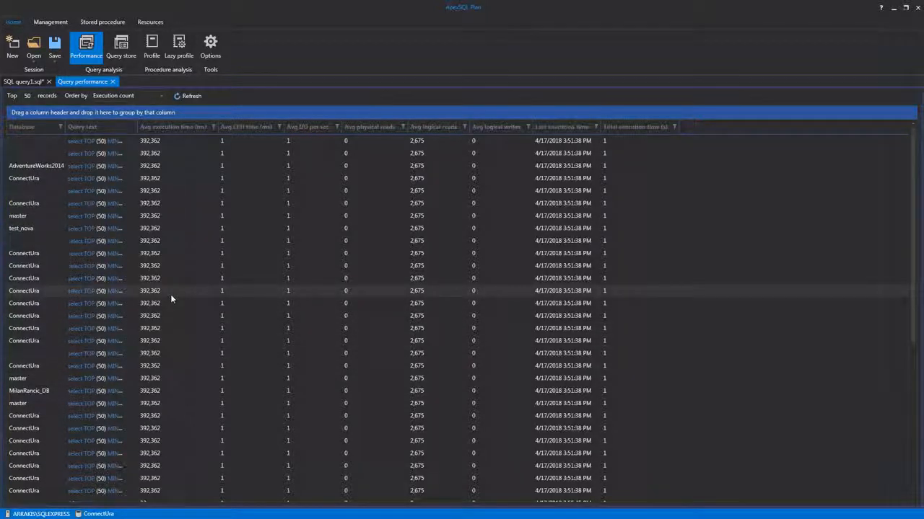
Step: Open the execution plan of the AdventureWorks2014 query from the query performance list and display it graphically
right_click(176, 165)
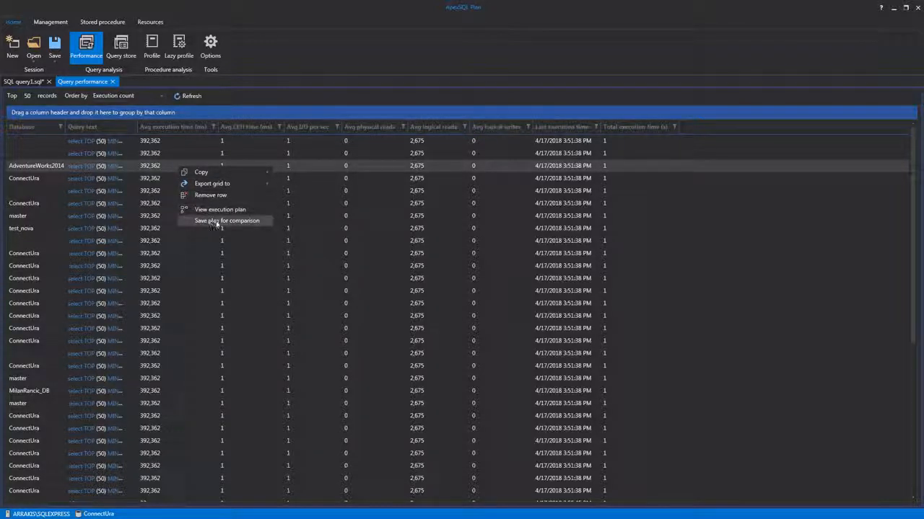
click(256, 209)
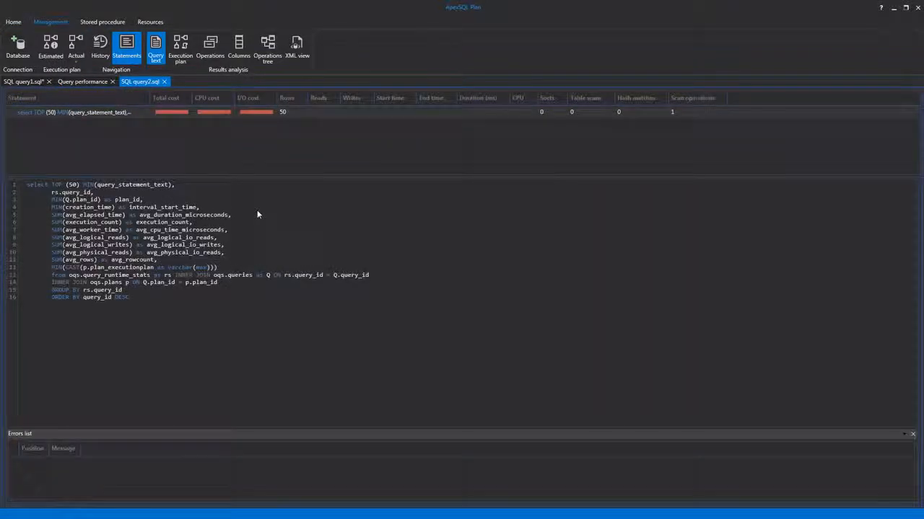
click(175, 52)
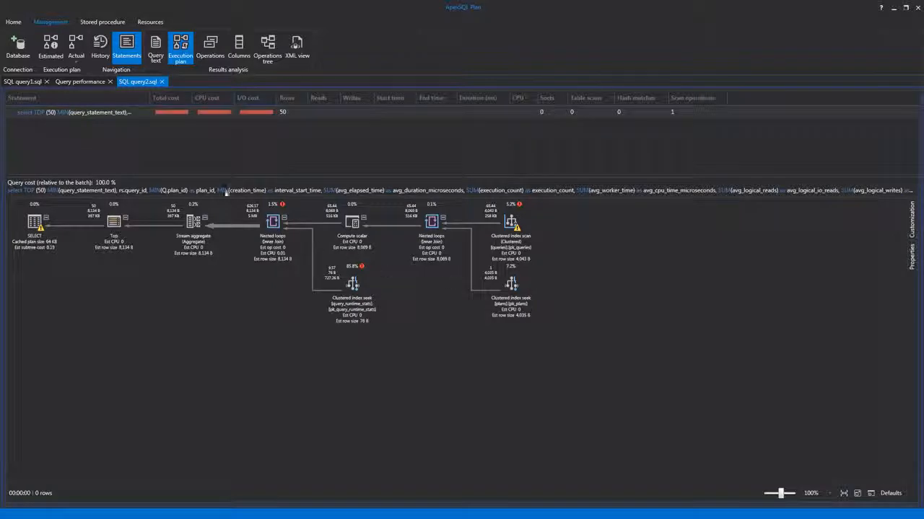
Step: Open the query store for the AdventureWorks2014 database on ARRAKIS\SQLEXPRESS and start it, accepting that it is enabled directly on the server
click(13, 22)
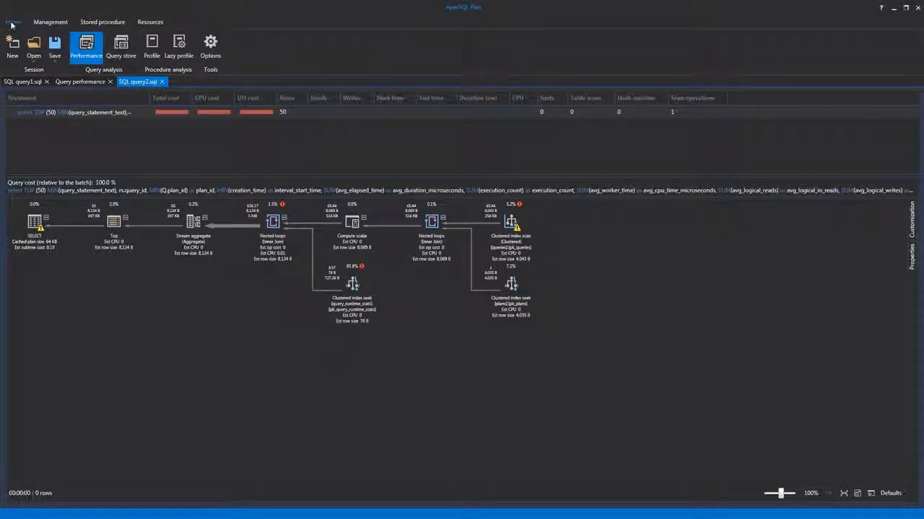
click(94, 57)
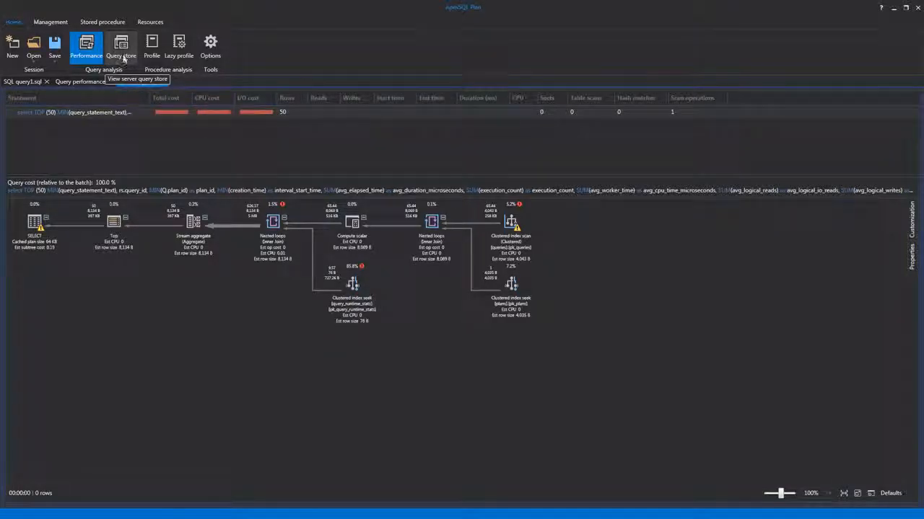
click(124, 58)
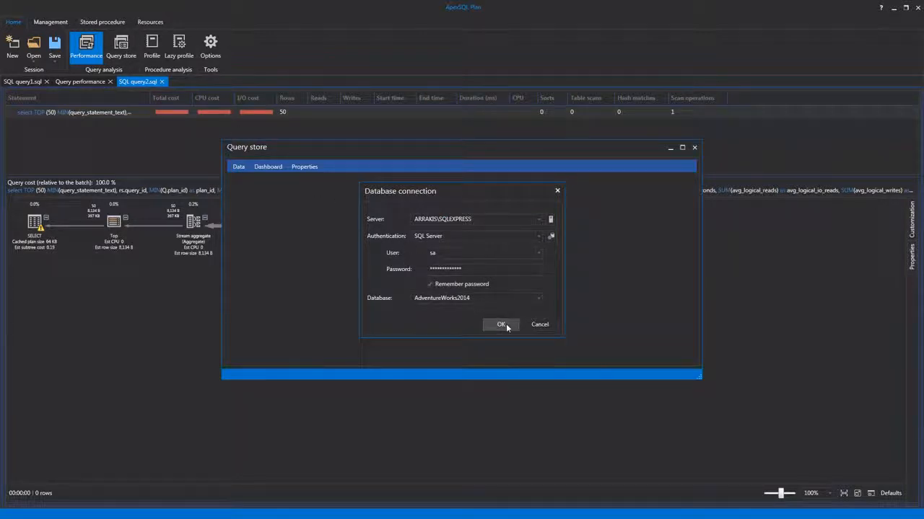
click(501, 325)
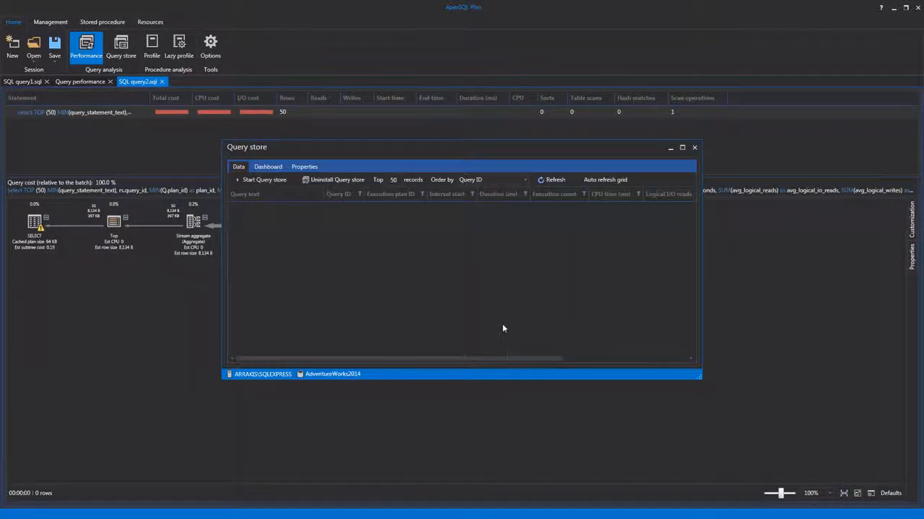
click(260, 179)
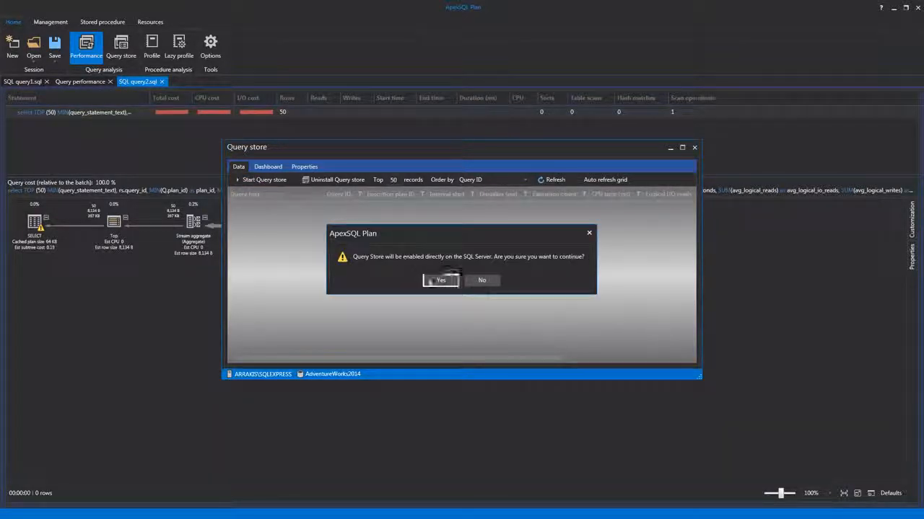
click(439, 280)
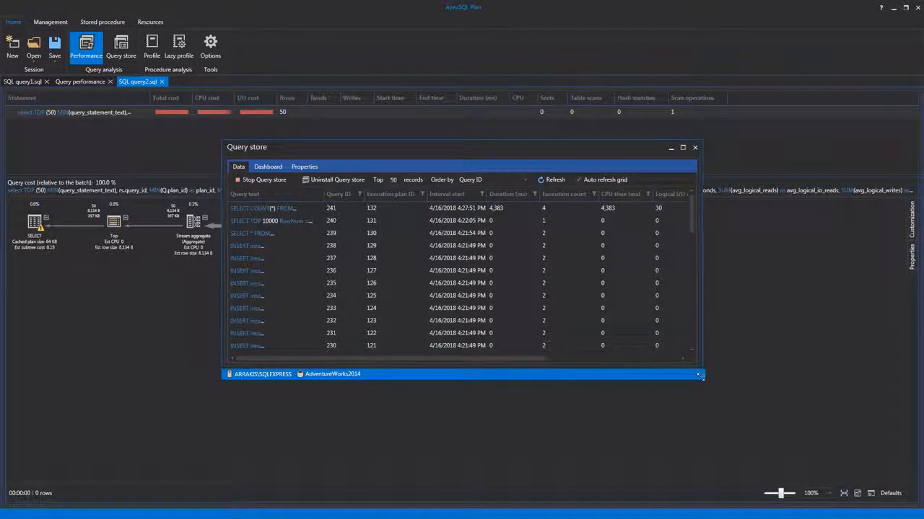
Step: Enlarge the Query store window and look through the collected queries and their statistics
drag(699, 375, 778, 431)
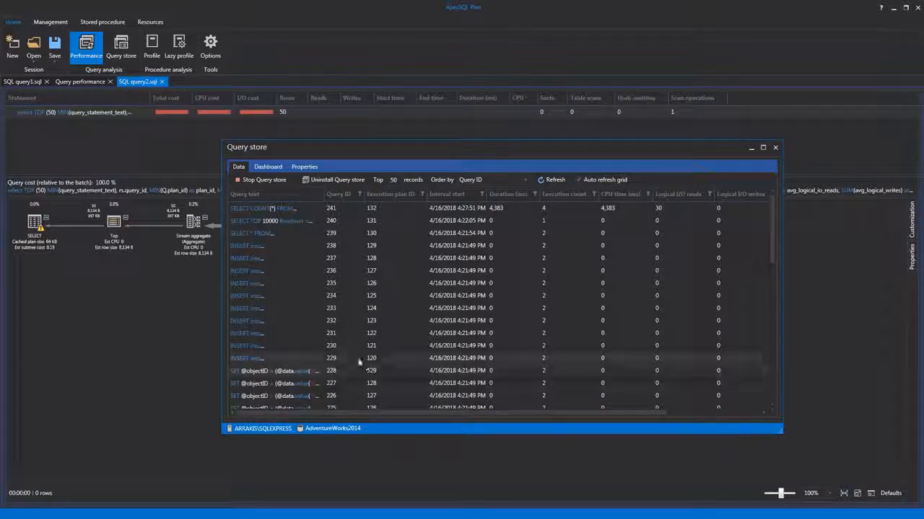
scroll(359, 361, down, 3)
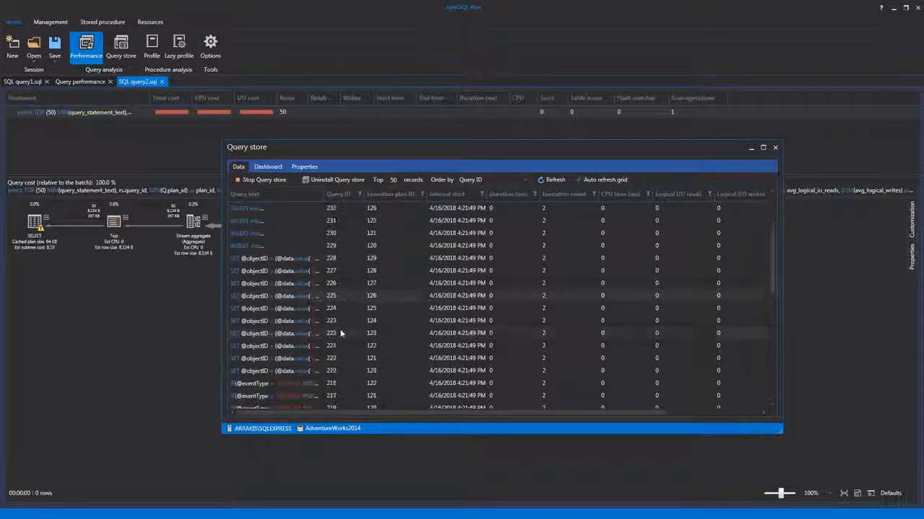
scroll(340, 333, down, 3)
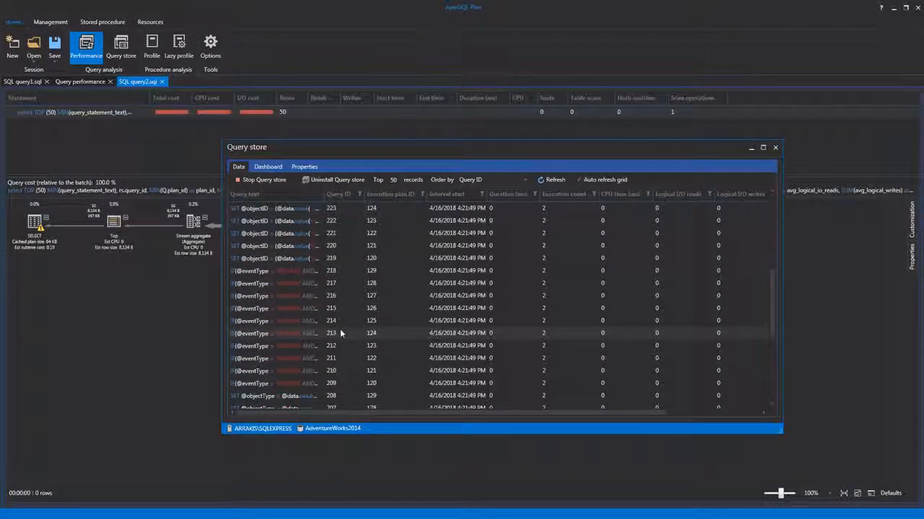
scroll(342, 246, up, 2)
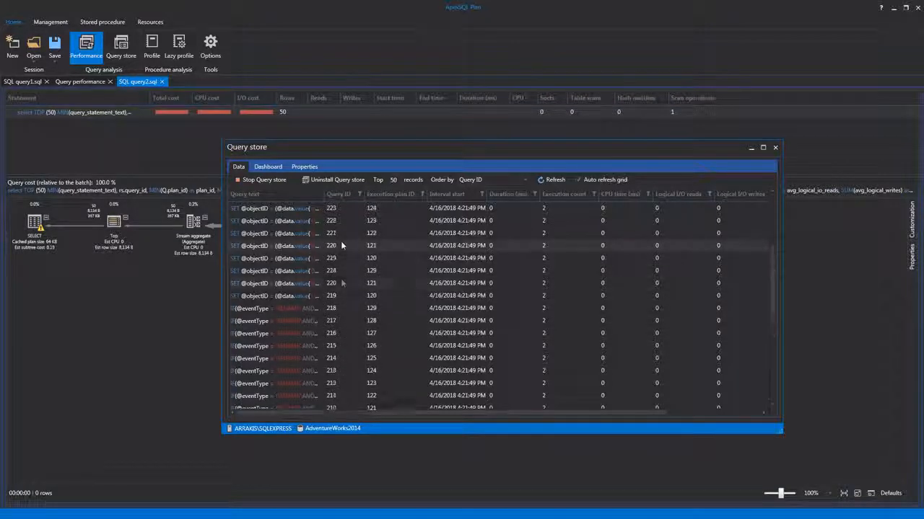
scroll(341, 241, up, 5)
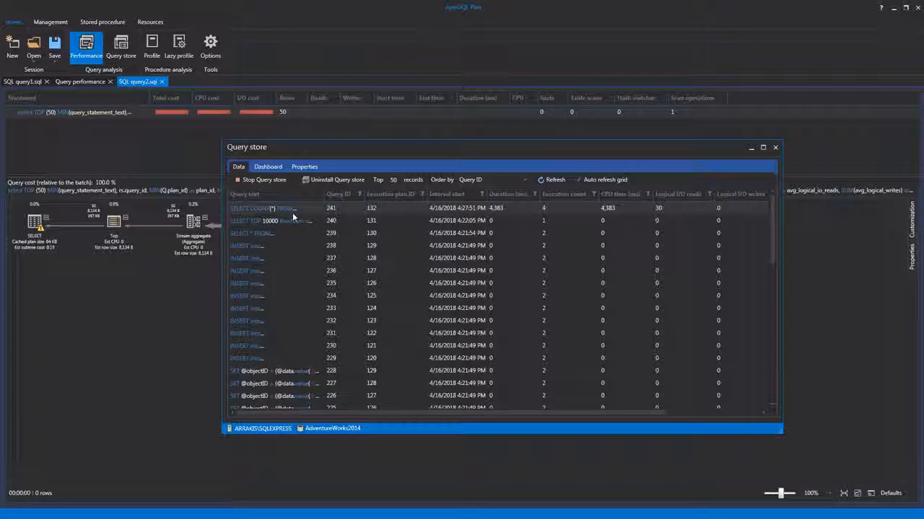
Step: Copy the full text of the SELECT TOP 10000 query from its preview and open that query's execution plan from the query store
mouse_move(283, 221)
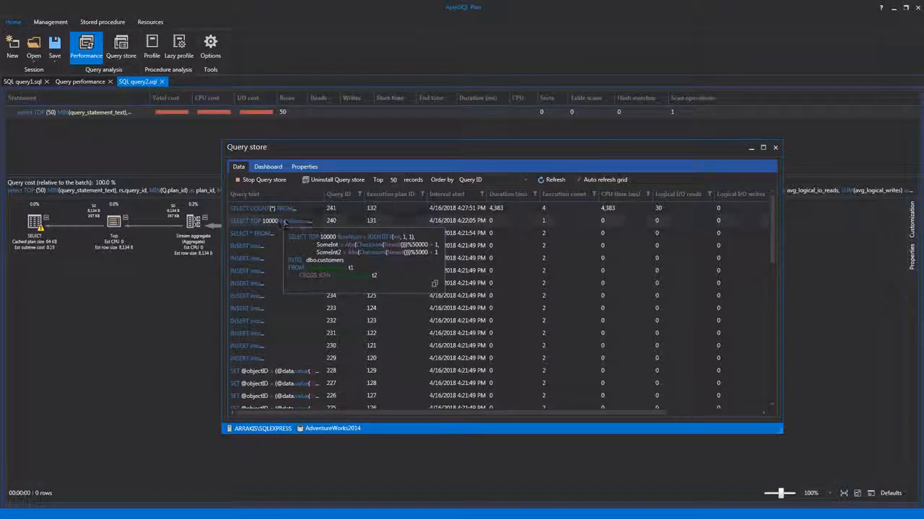
click(436, 286)
right_click(270, 223)
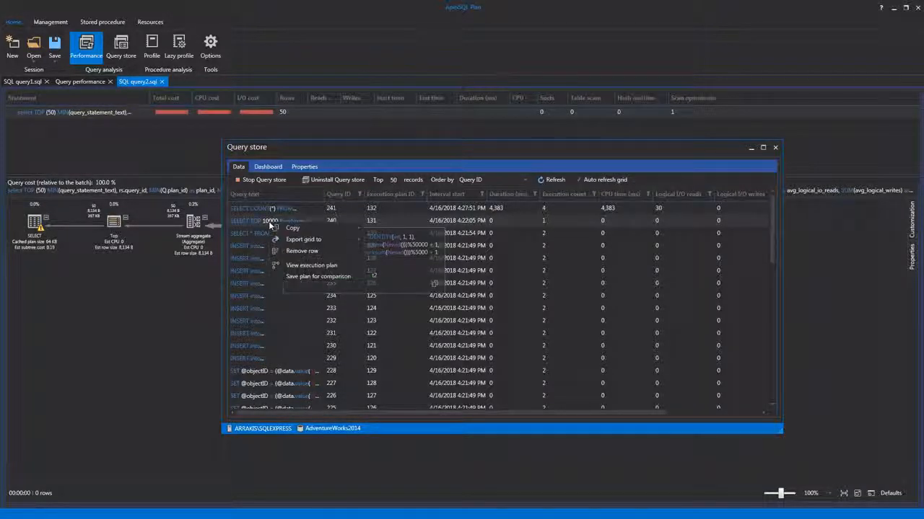
click(338, 268)
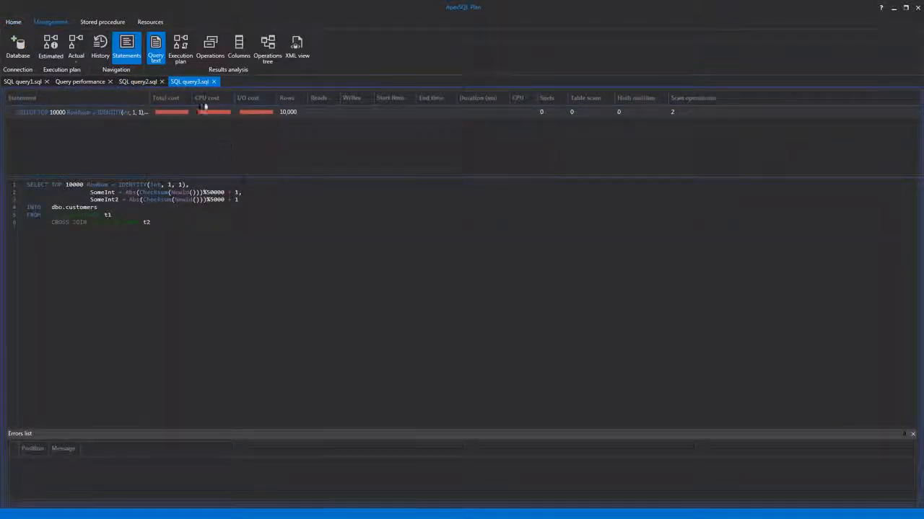
Step: Display the execution plan of the SELECT TOP 10000 query graphically
click(185, 51)
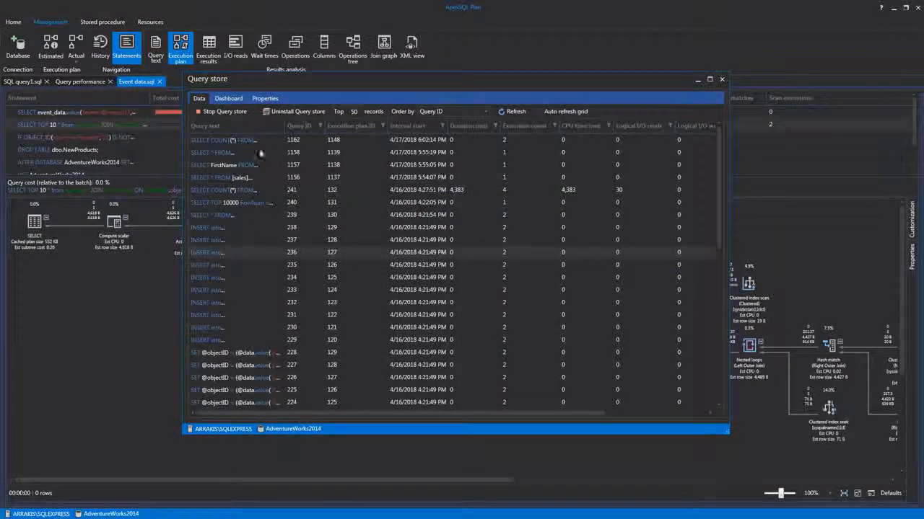
Step: In the Query store dashboard, set the interval of the total wait time per interval chart to 2 hours and refresh the dashboard
click(228, 98)
scroll(299, 223, down, 10)
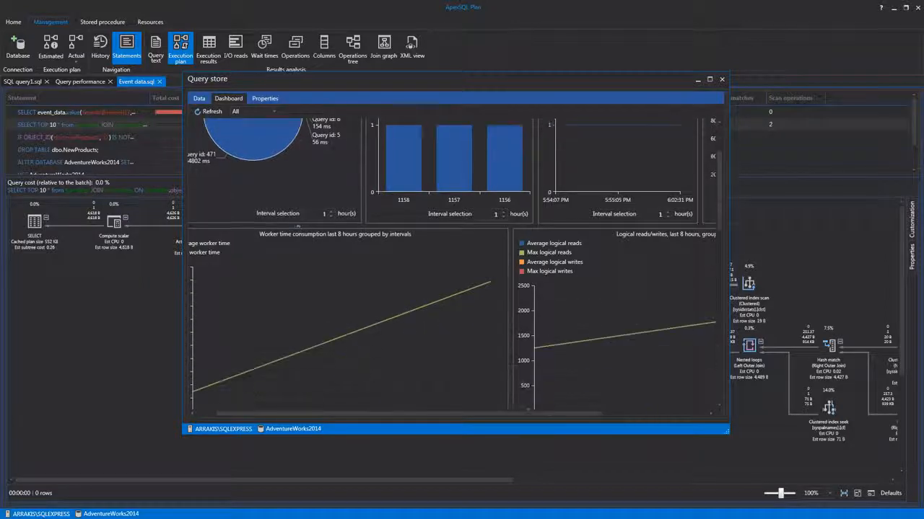
scroll(346, 289, down, 8)
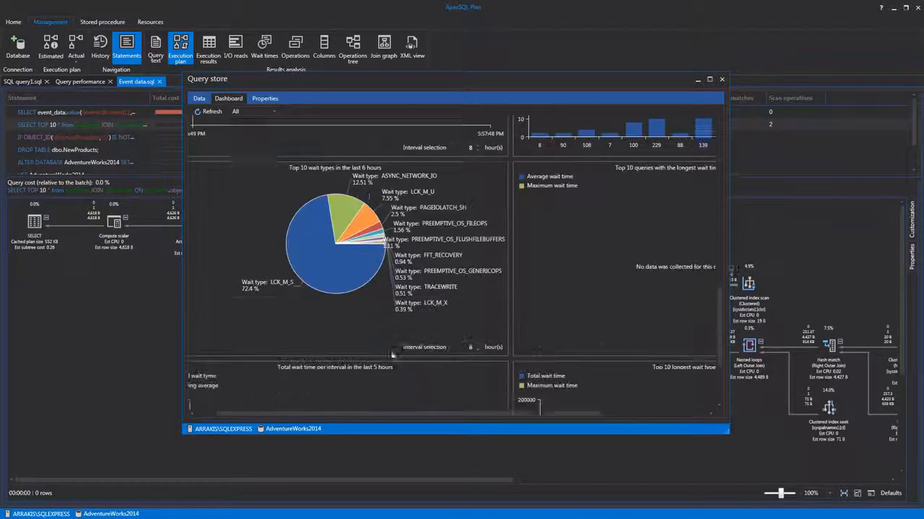
drag(457, 414, 378, 432)
click(493, 401)
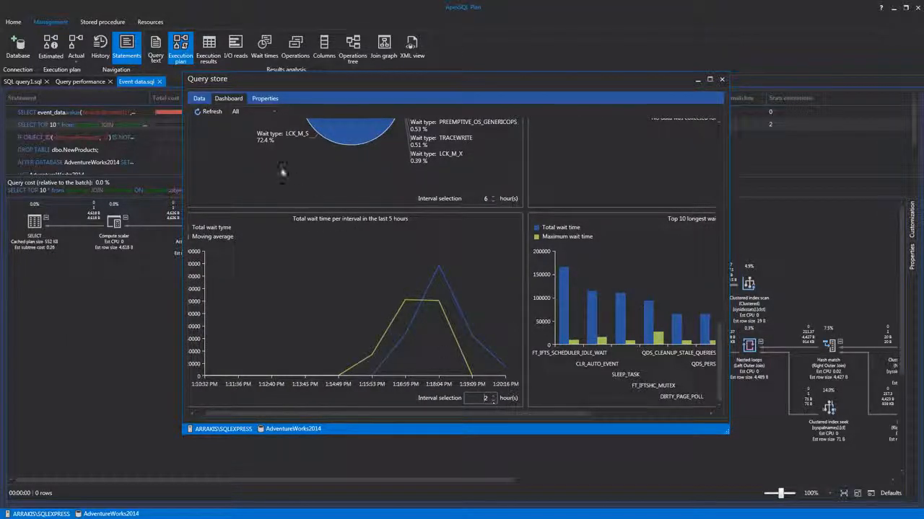
click(208, 113)
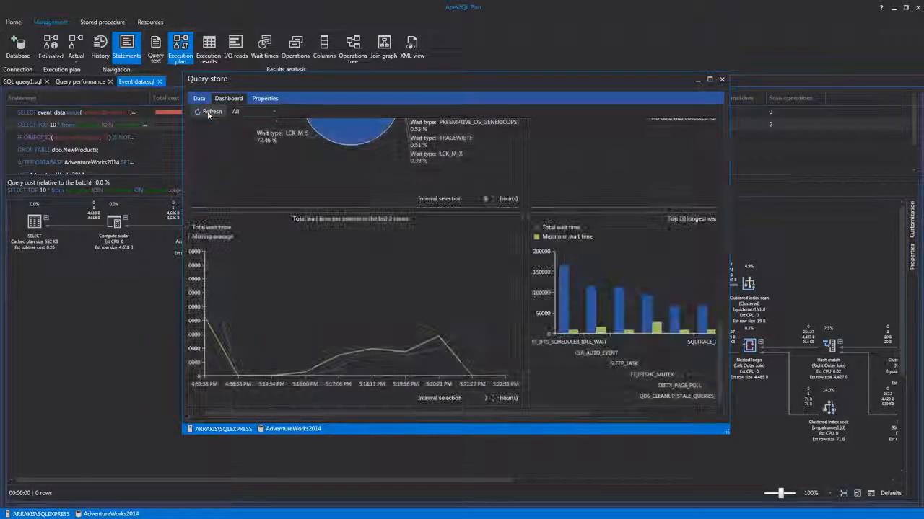
Step: In the Query store properties, set the max plans per query to 200 and review the available statistics collection intervals
click(258, 99)
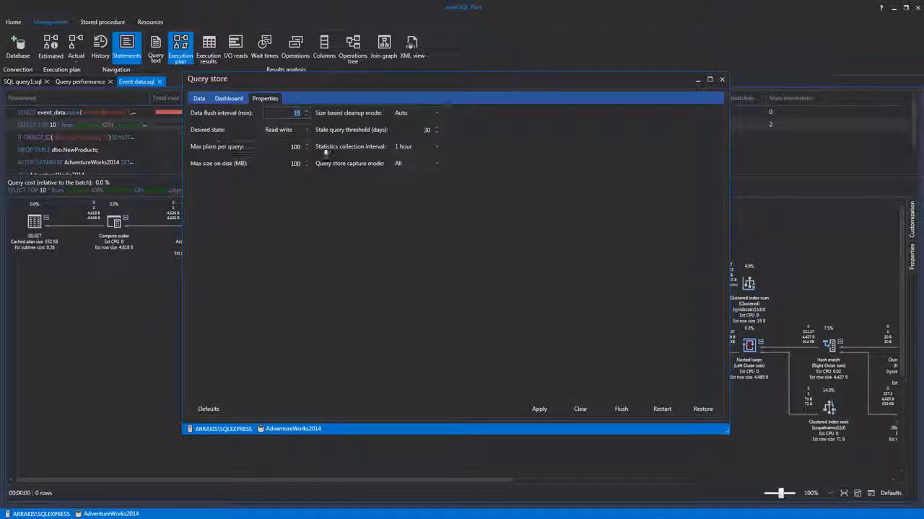
click(436, 149)
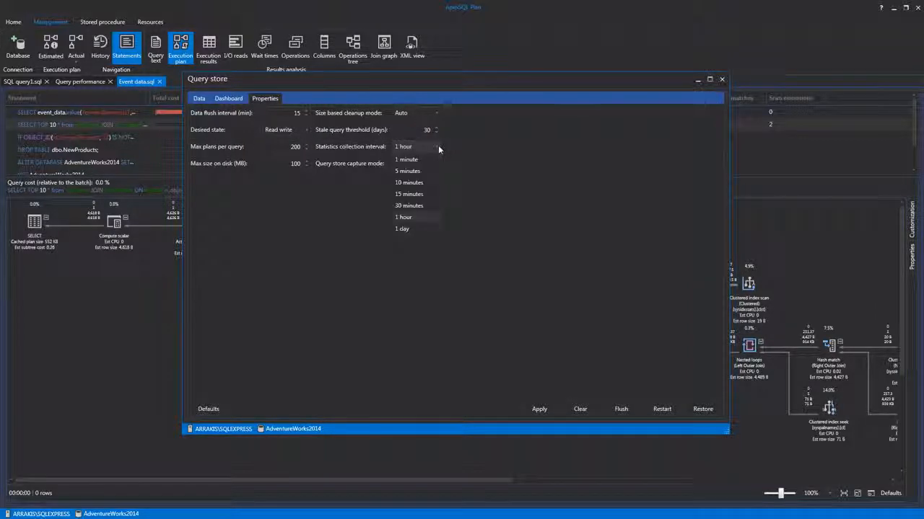
click(437, 146)
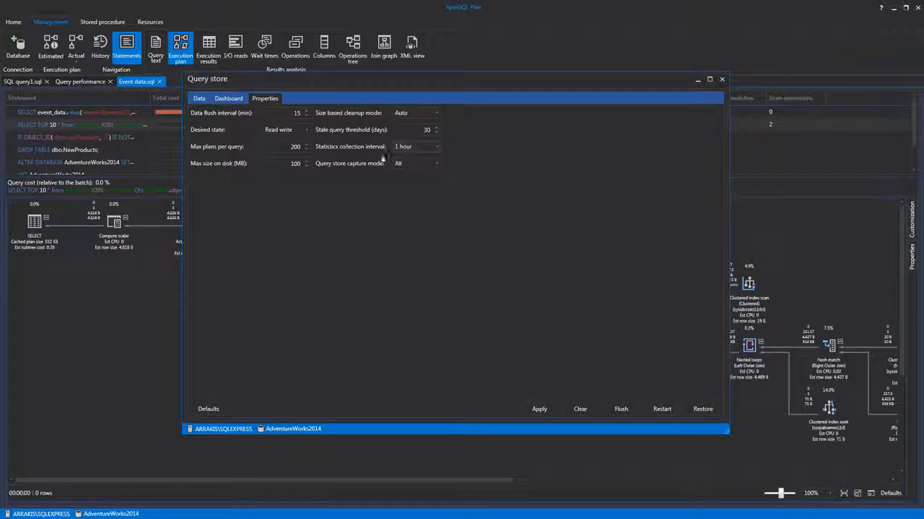